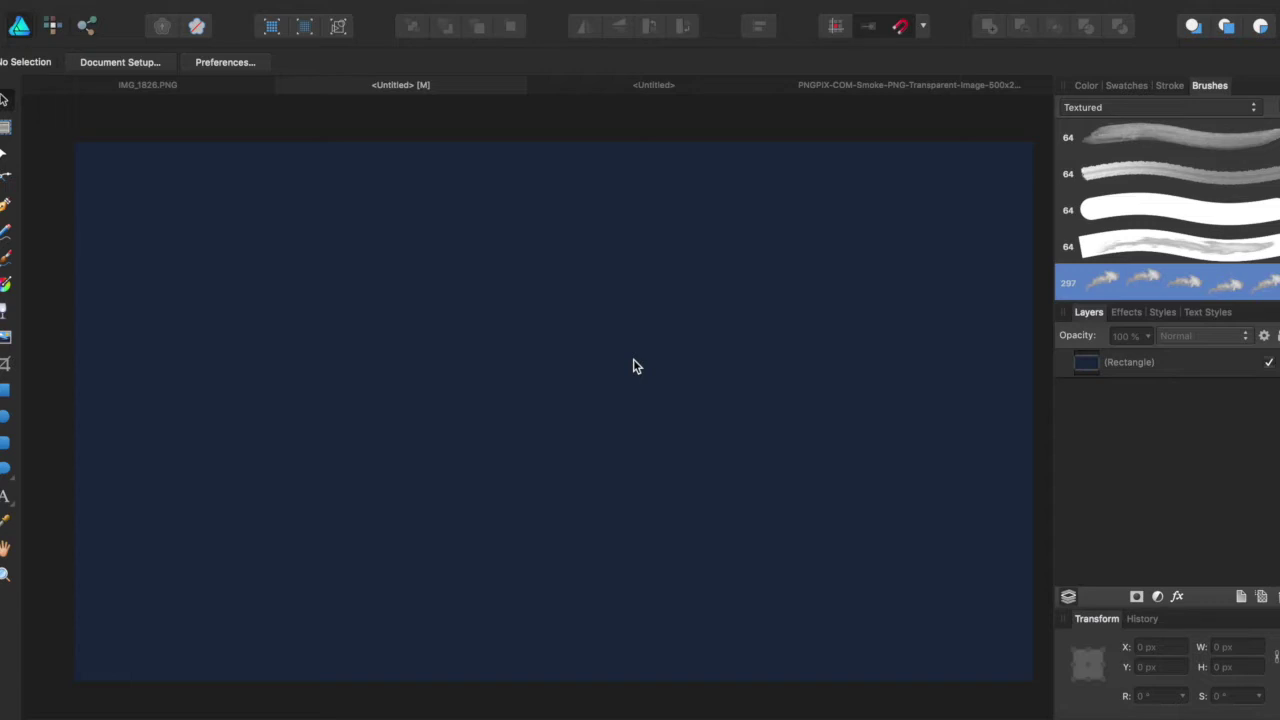
With the navy background selected, create a new textured image brush from the smoke PNG
{"action": "left_click", "coordinate": [632, 366]}
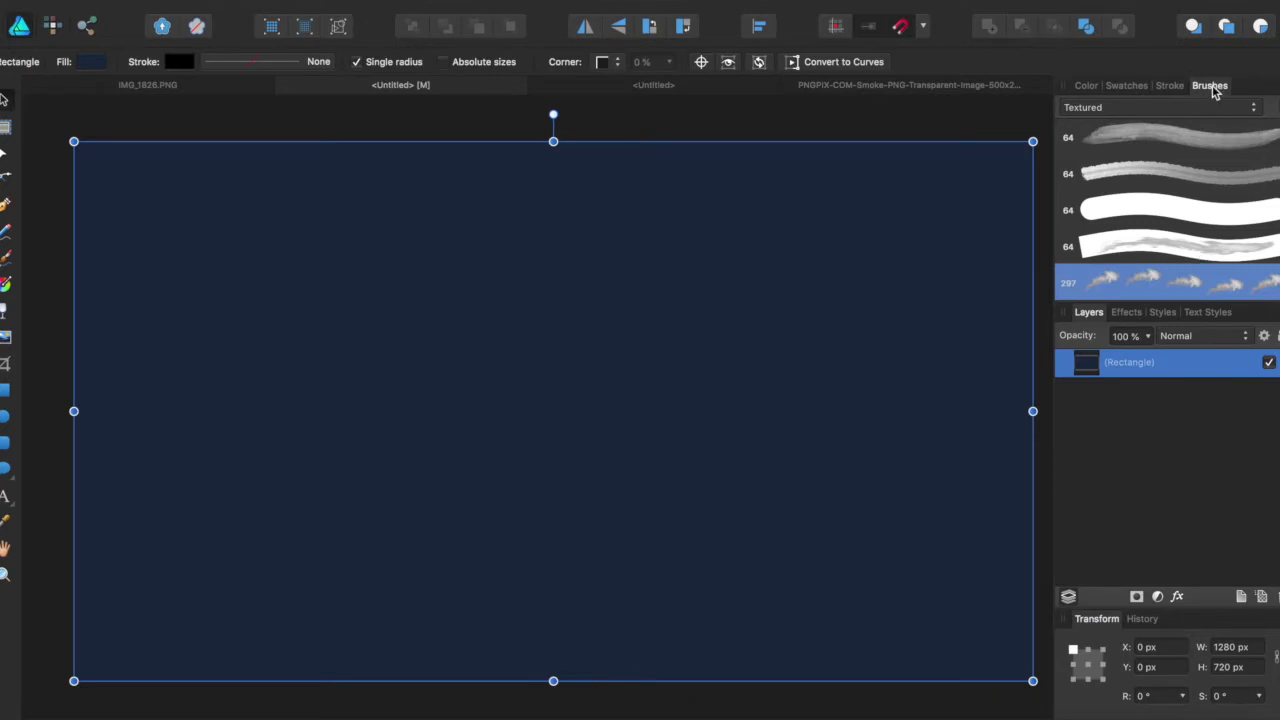
{"action": "left_click", "coordinate": [1268, 92]}
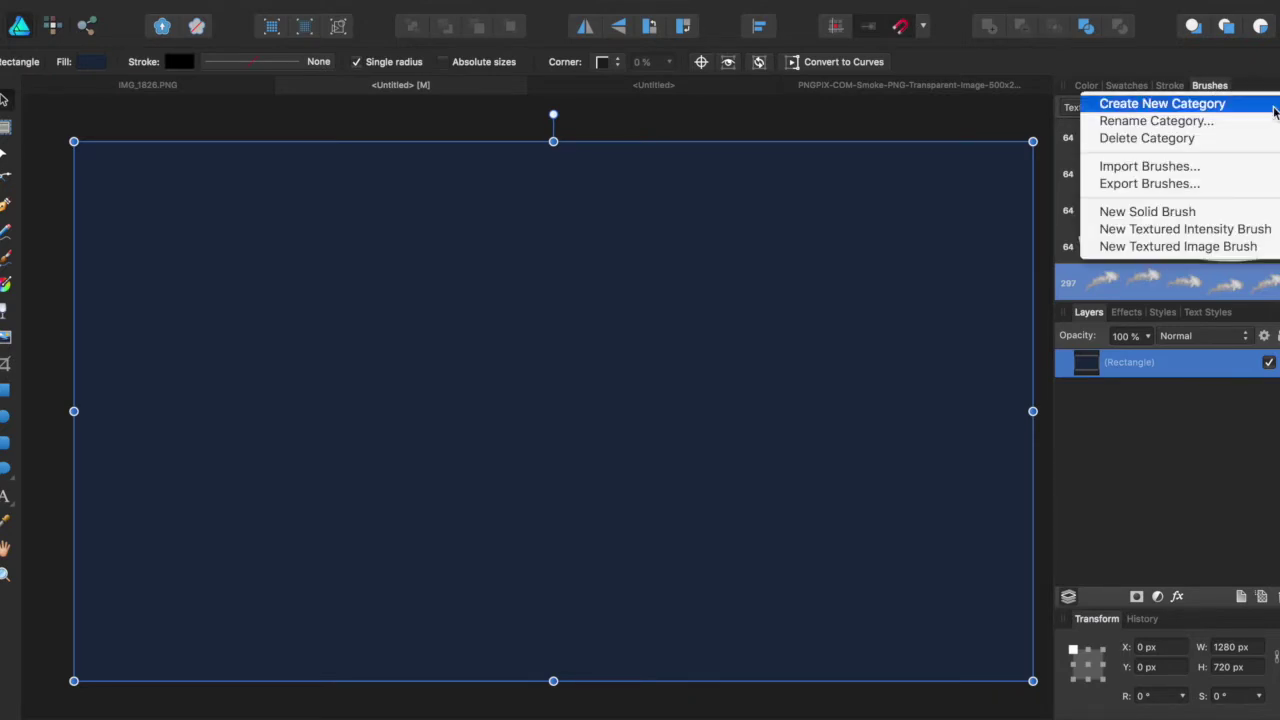
{"action": "left_click", "coordinate": [1200, 247]}
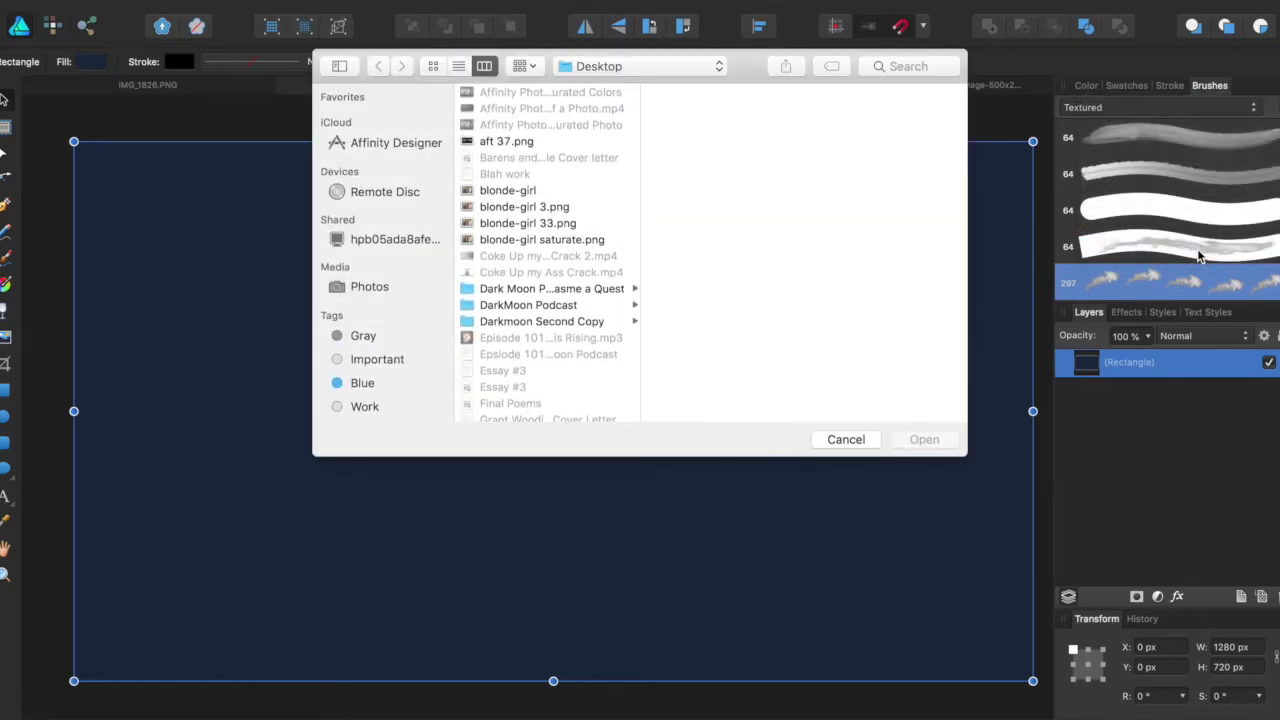
{"action": "scroll", "coordinate": [548, 322], "scroll_direction": "down", "scroll_amount": 10}
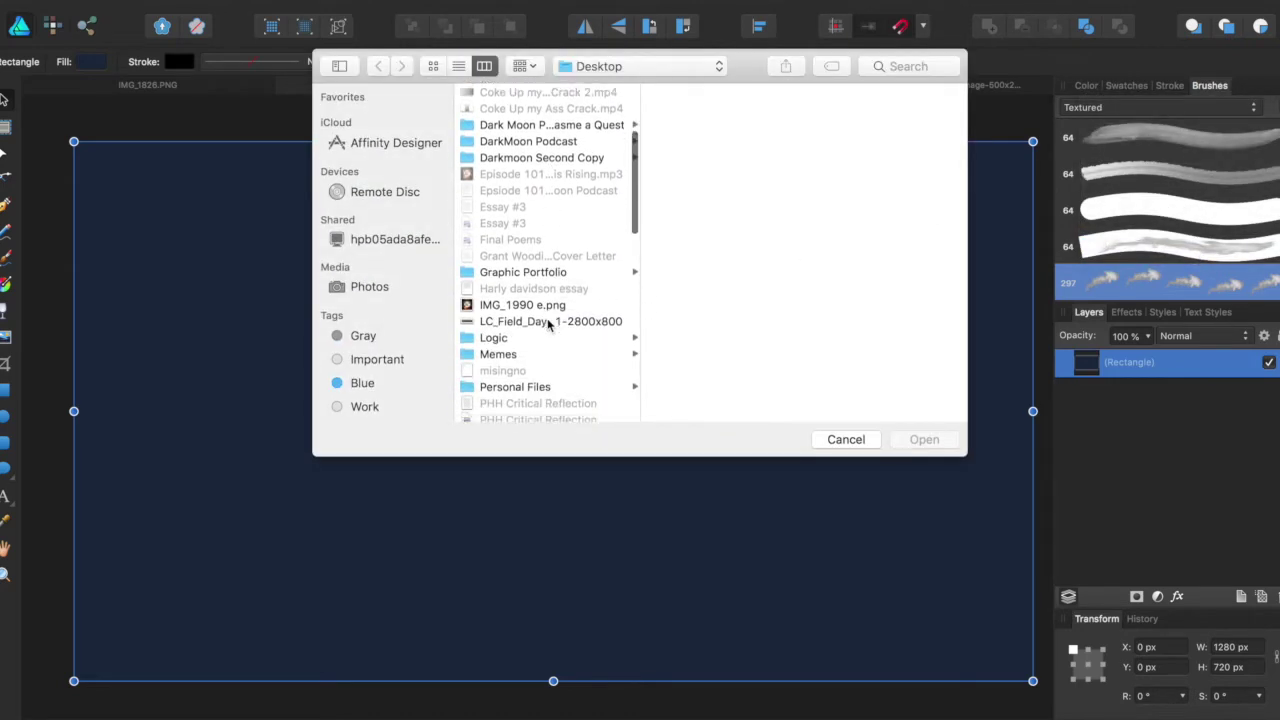
{"action": "left_click", "coordinate": [547, 303]}
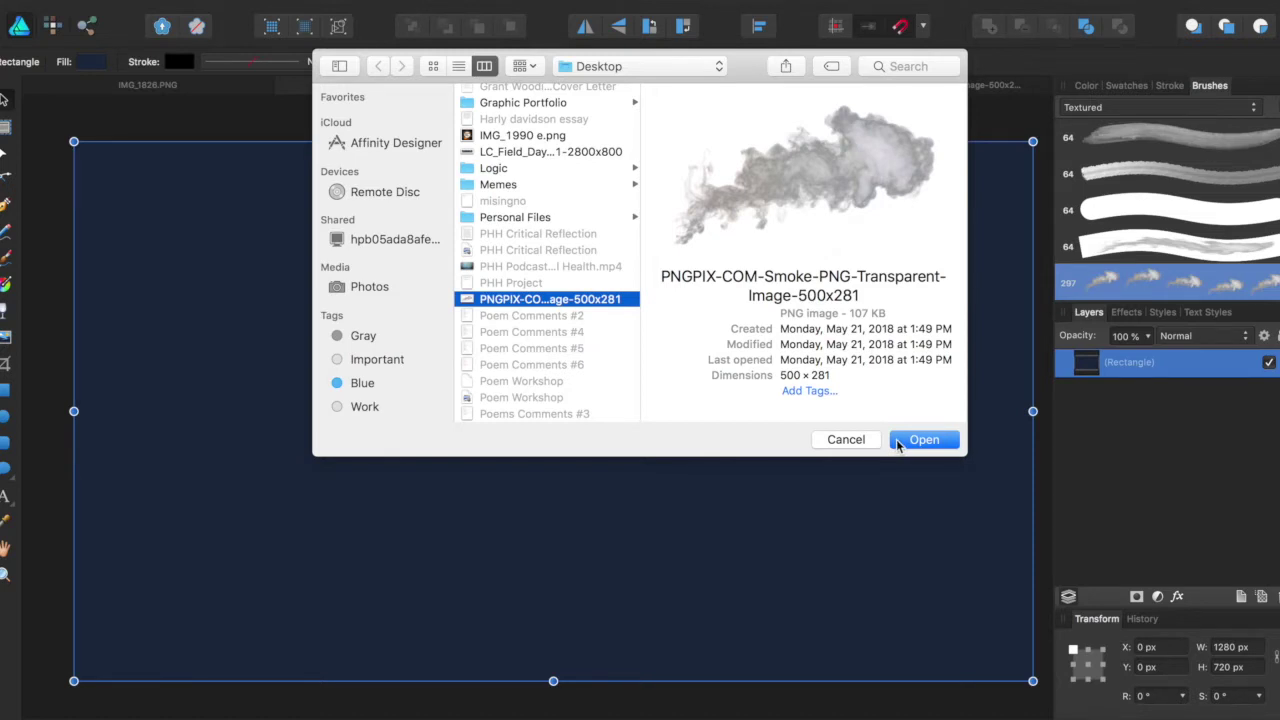
{"action": "left_click", "coordinate": [846, 440]}
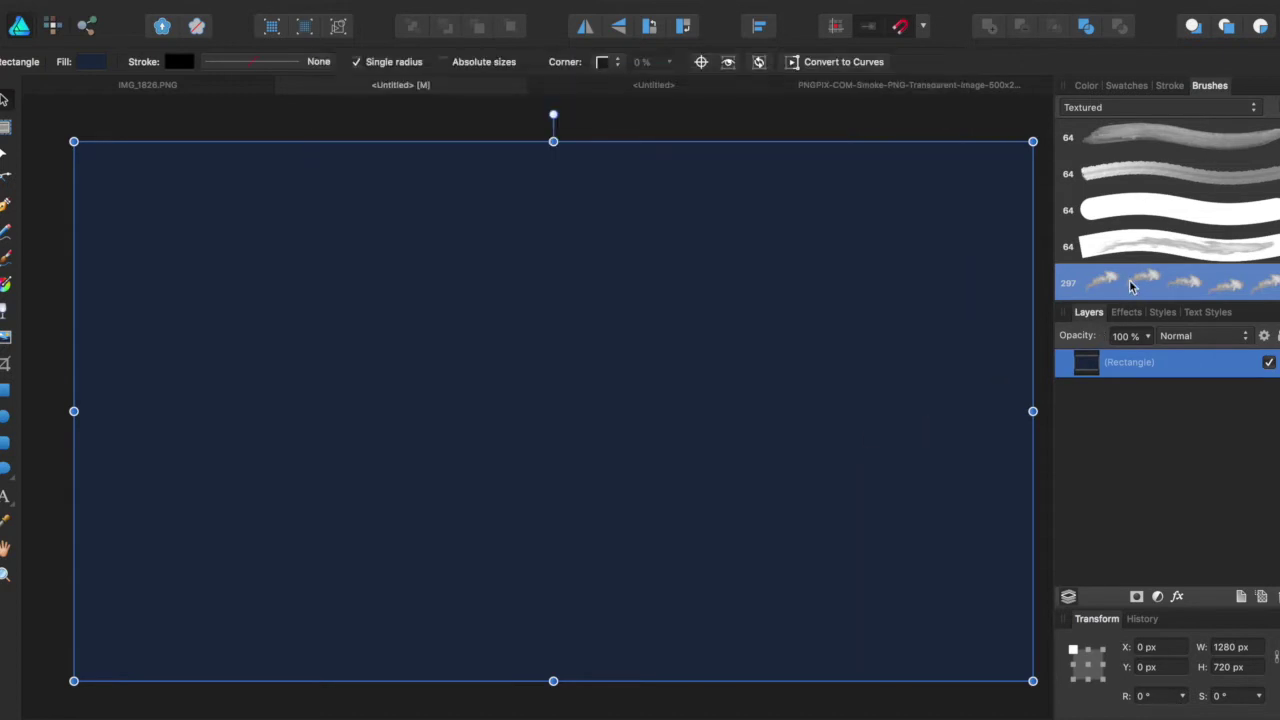
Try stroking the rectangle's edges with the cloud brush, undo it, and deselect the background
{"action": "left_click", "coordinate": [1131, 287]}
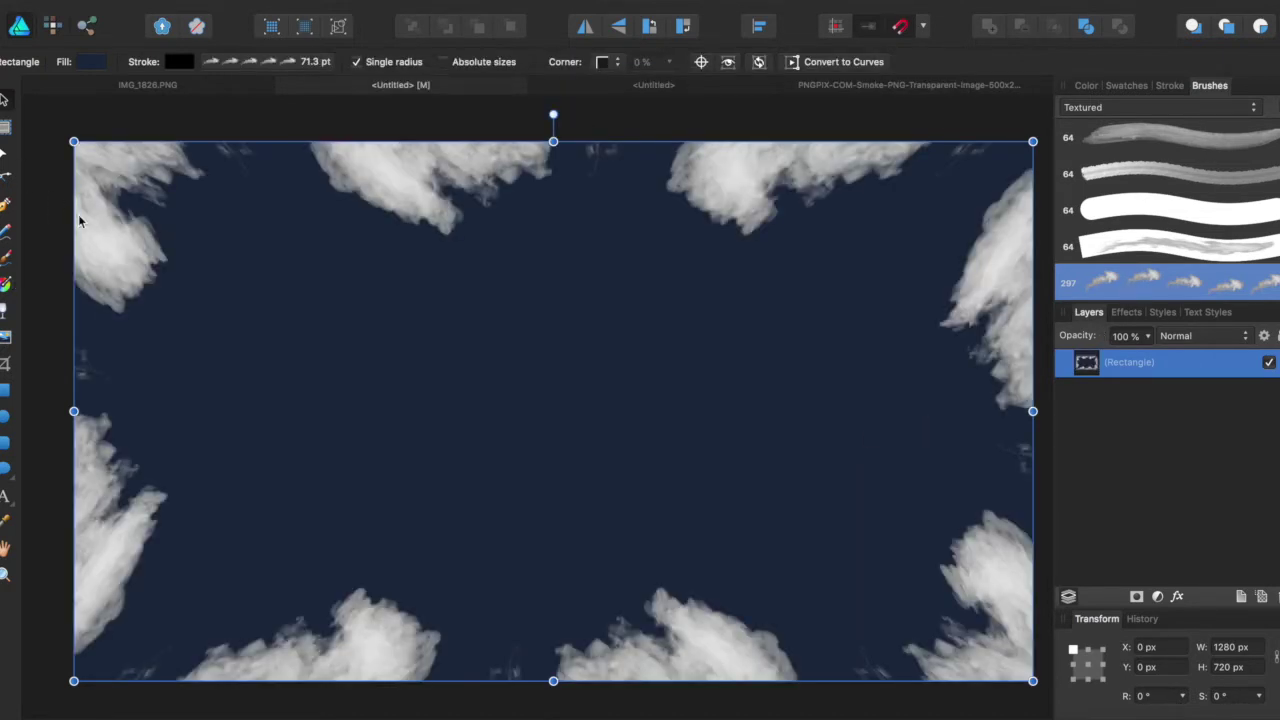
{"action": "key", "text": "super+z"}
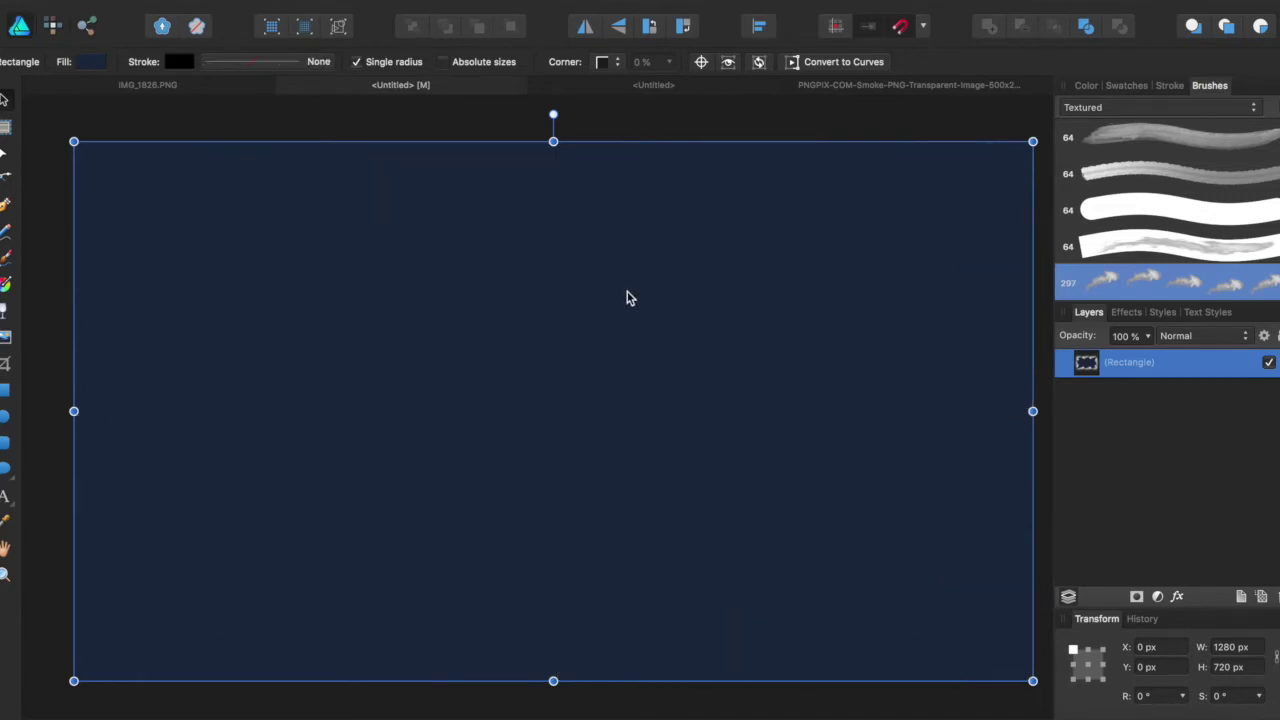
{"action": "left_click", "coordinate": [905, 139]}
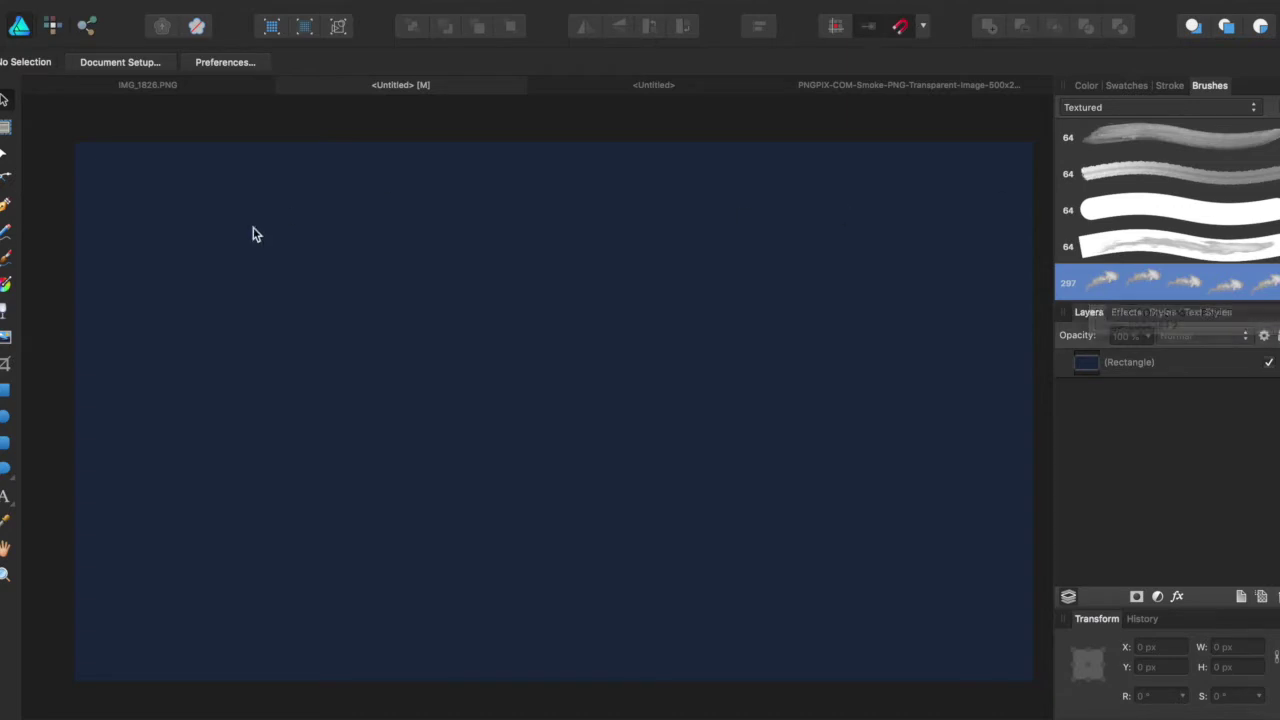
Create an artistic text object reading 'Awakening Infinty', fixing the mistyped 'Affinity' first
{"action": "left_click", "coordinate": [4, 497]}
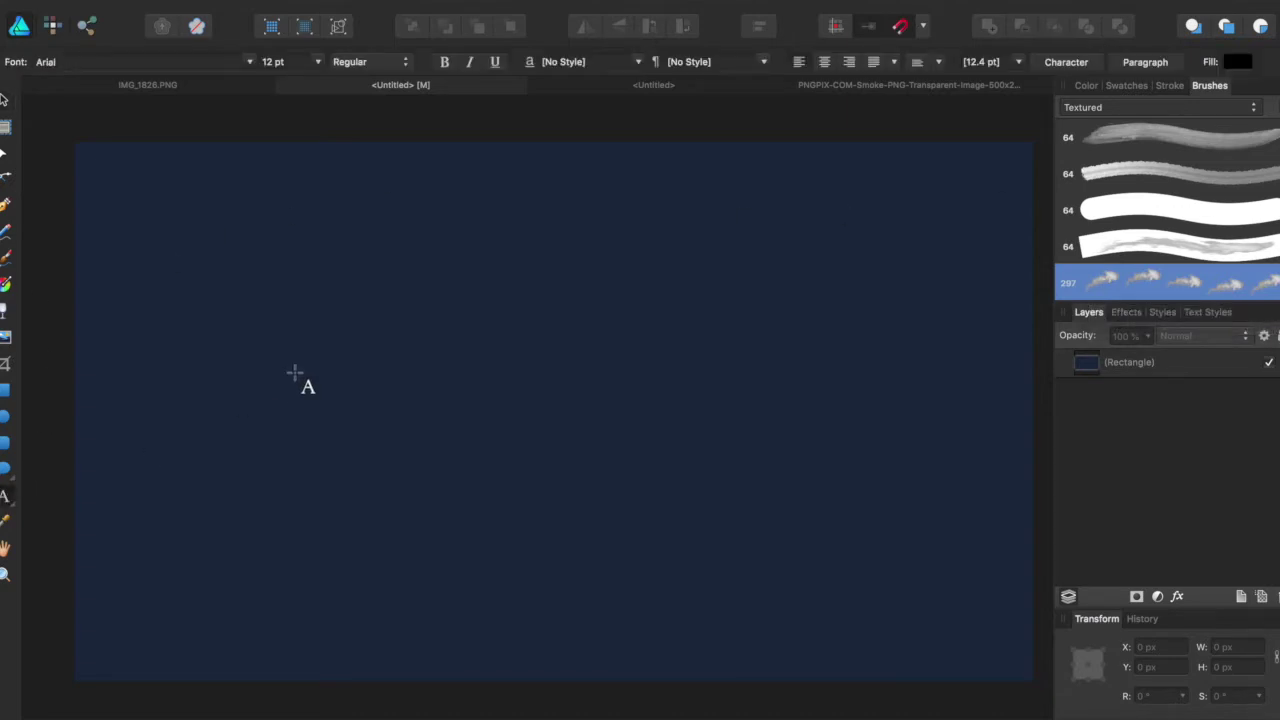
{"action": "mouse_move", "coordinate": [248, 342]}
{"action": "left_mouse_down"}
{"action": "mouse_move", "coordinate": [455, 521]}
{"action": "mouse_move", "coordinate": [352, 472]}
{"action": "left_mouse_up"}
{"action": "type", "text": "Affinity "}
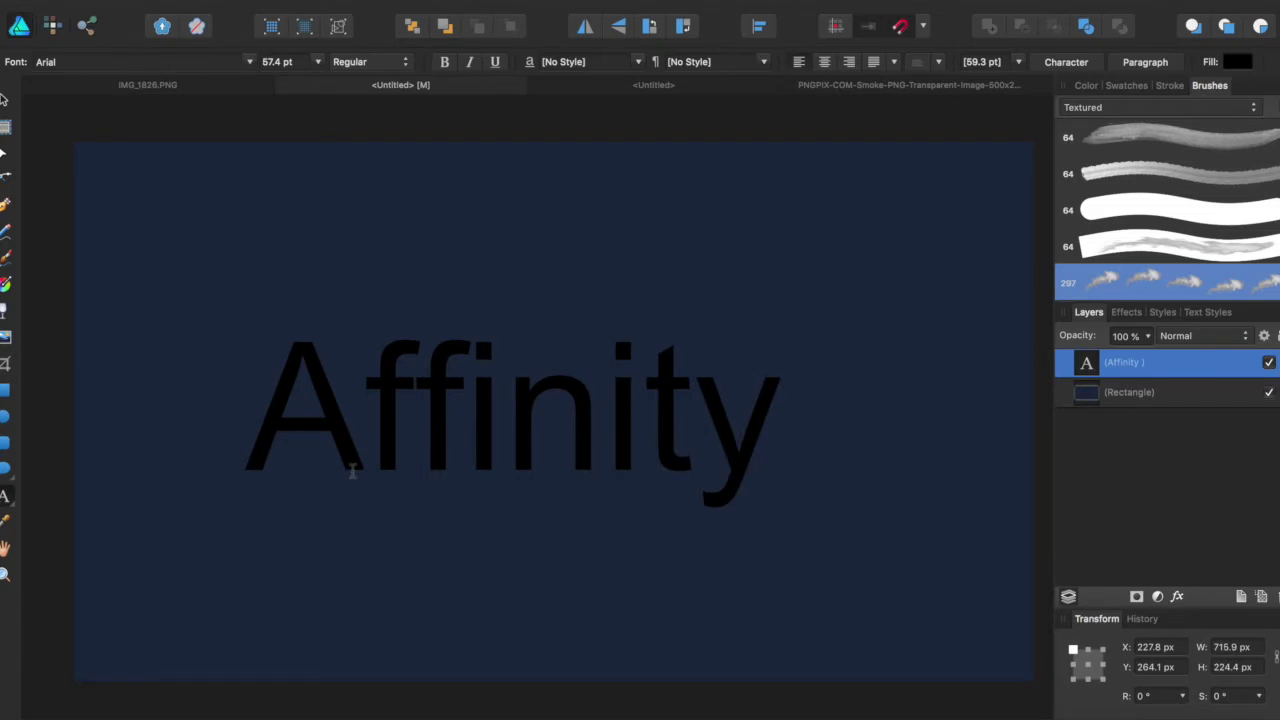
{"action": "type", "text": "IN"}
{"action": "key", "text": "BackSpace"}
{"action": "key", "text": "BackSpace"}
{"action": "key", "text": "BackSpace"}
{"action": "key", "text": "BackSpace"}
{"action": "key", "text": "BackSpace"}
{"action": "key", "text": "BackSpace"}
{"action": "key", "text": "BackSpace"}
{"action": "key", "text": "BackSpace"}
{"action": "key", "text": "BackSpace"}
{"action": "key", "text": "BackSpace"}
{"action": "key", "text": "BackSpace"}
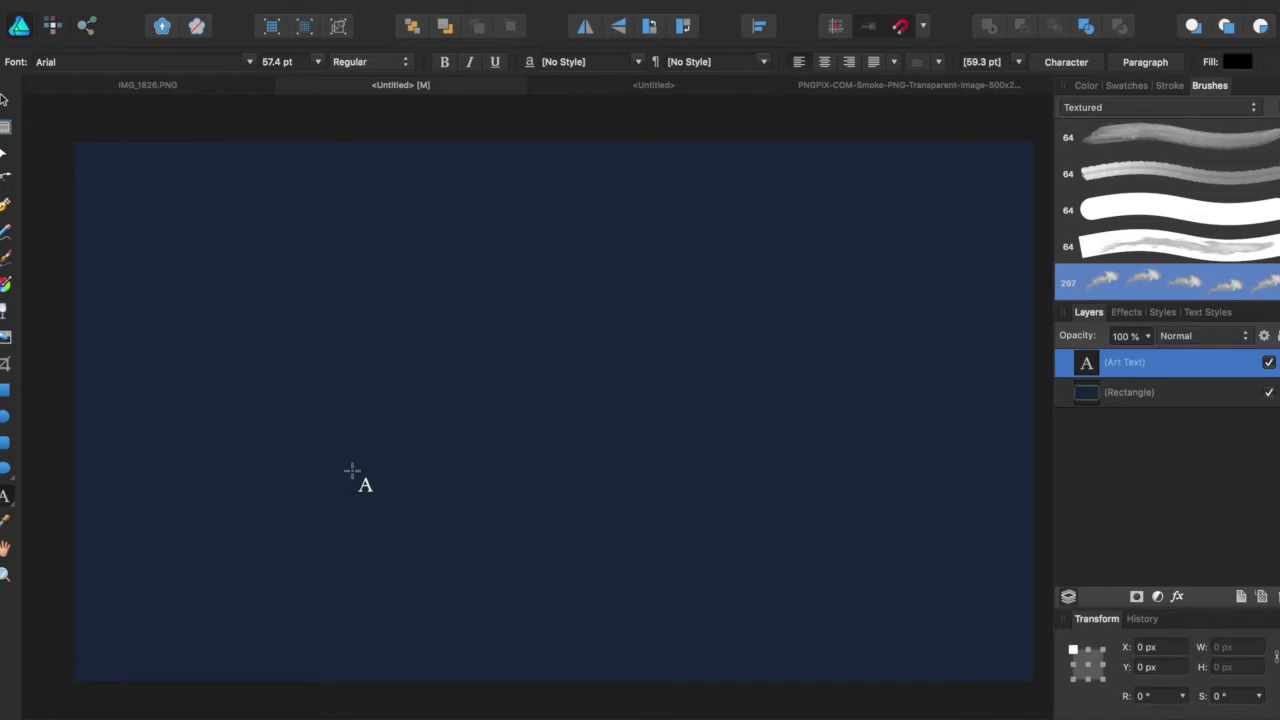
{"action": "type", "text": "Awake"}
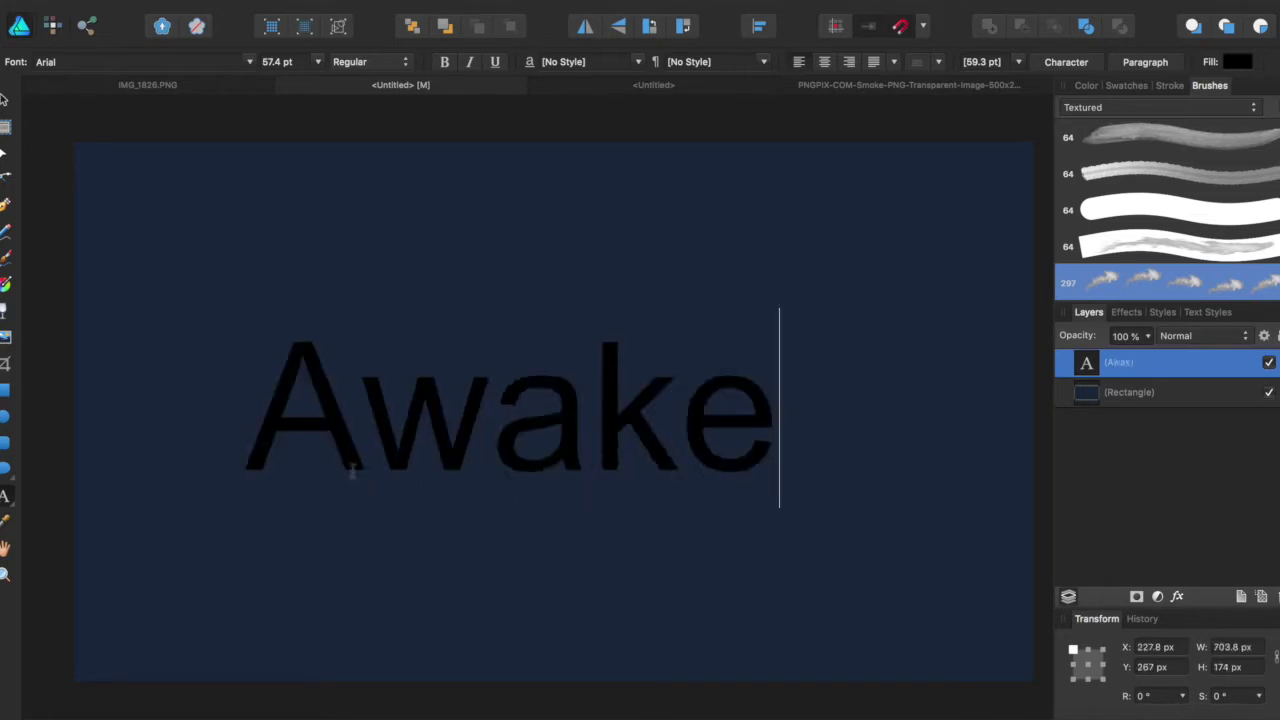
{"action": "type", "text": "ning In"}
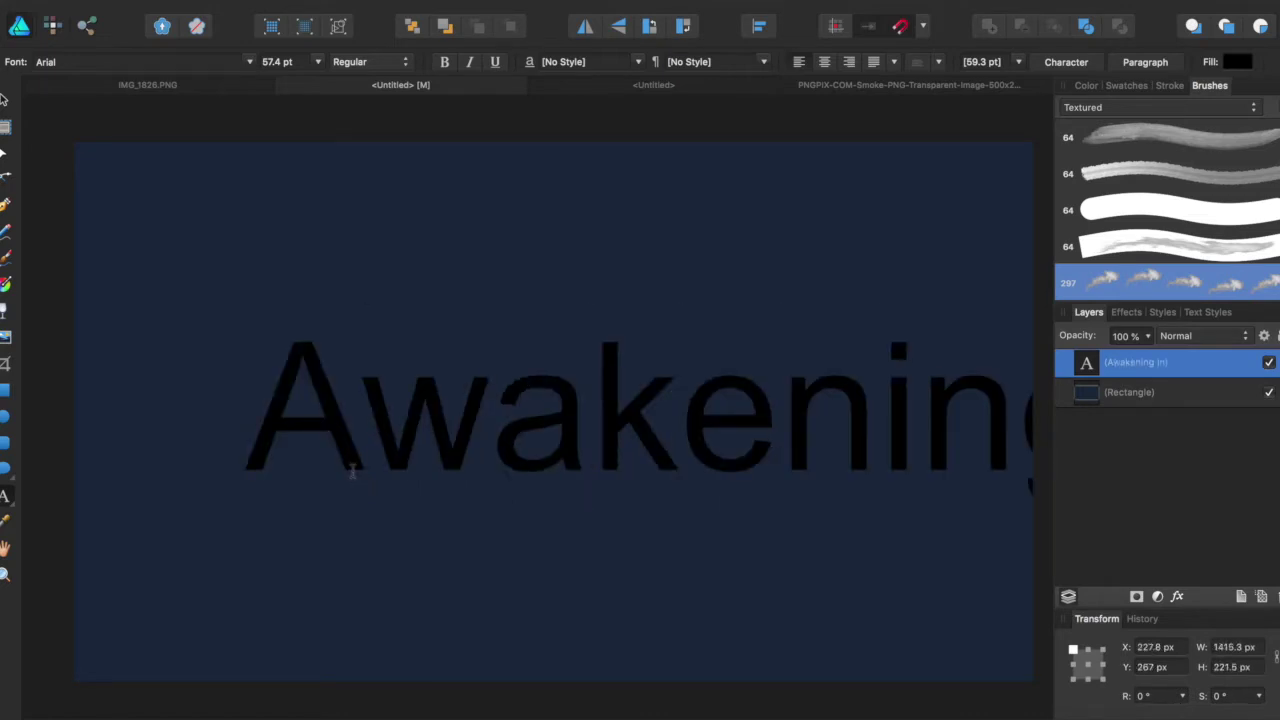
{"action": "type", "text": "finty"}
{"action": "key", "text": "Escape"}
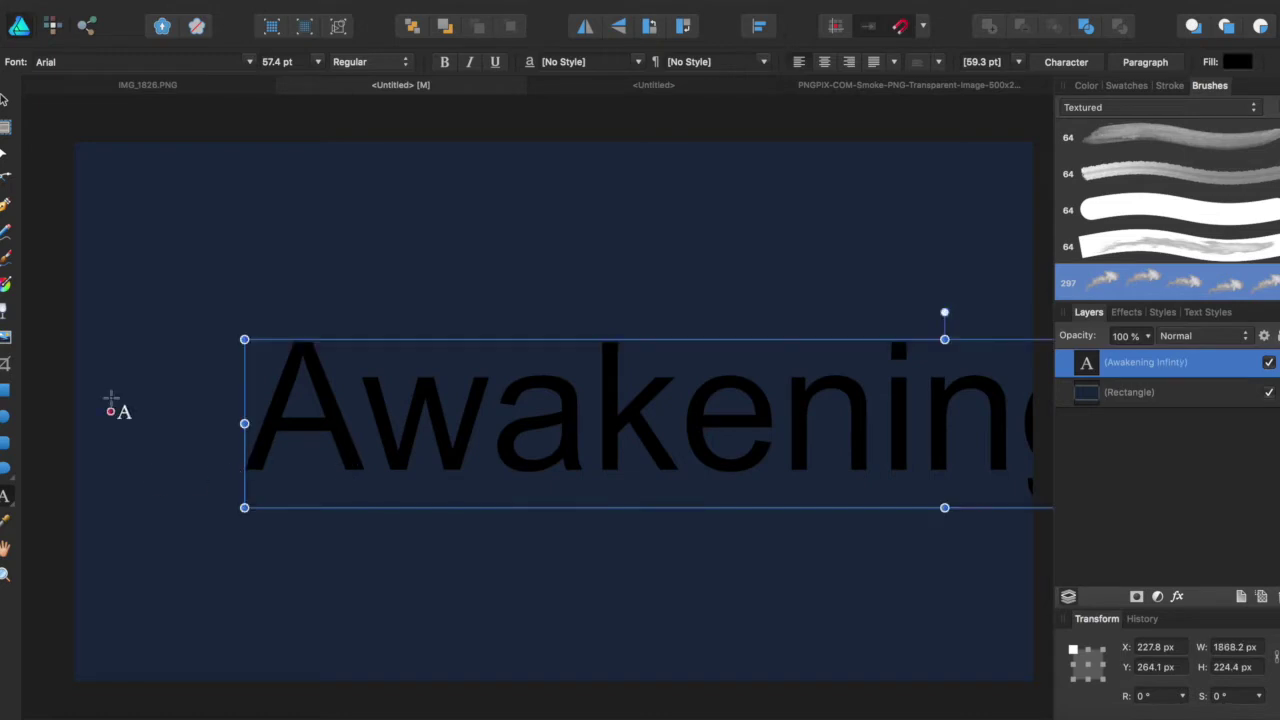
Scale the title down to 49.6 pt and move it towards the poster's upper left
{"action": "left_click_drag", "start_coordinate": [241, 334], "coordinate": [433, 362]}
{"action": "left_click_drag", "start_coordinate": [648, 368], "coordinate": [352, 315]}
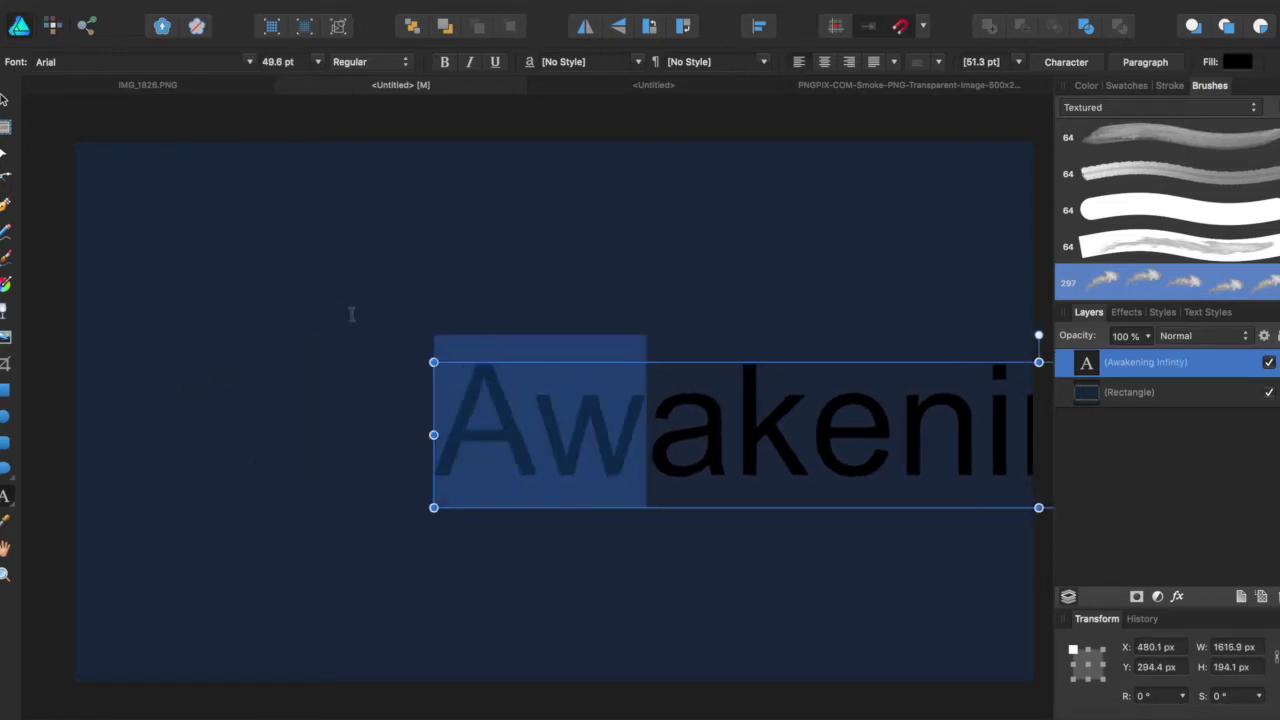
{"action": "left_click", "coordinate": [688, 363]}
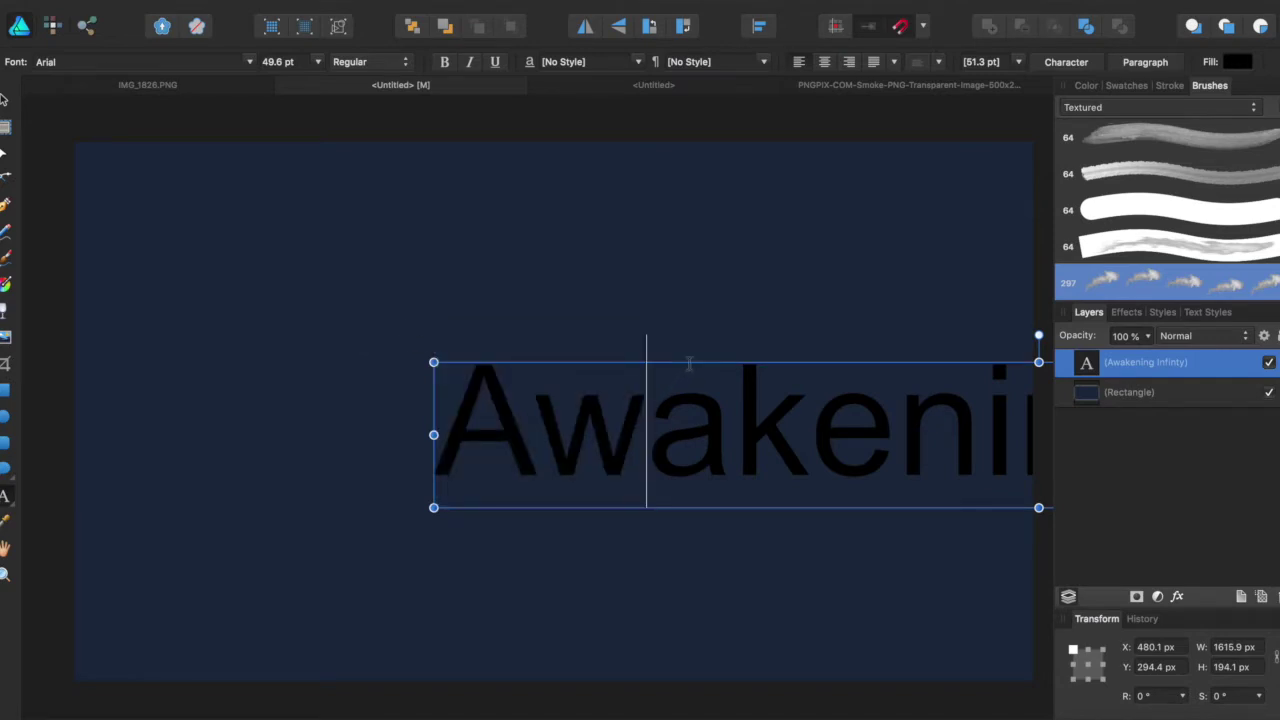
{"action": "left_click_drag", "start_coordinate": [634, 360], "coordinate": [340, 230]}
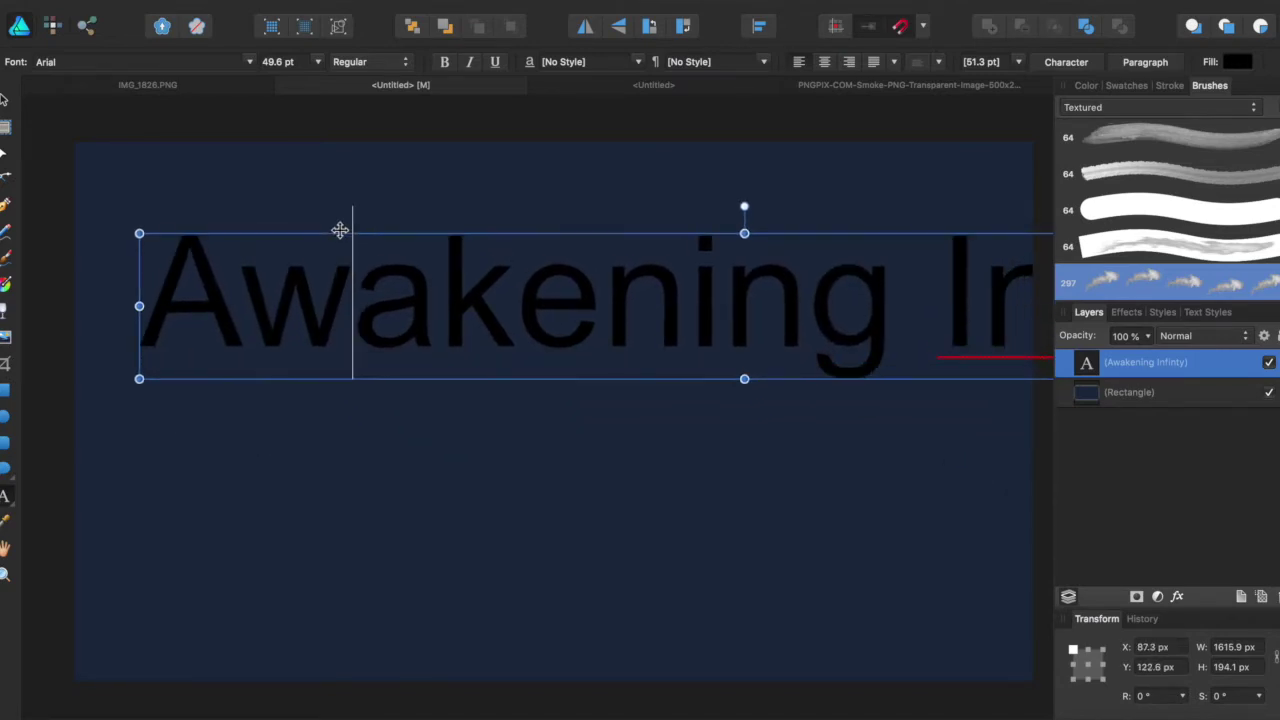
Break the title so 'Infinty' sits on its own second line
{"action": "left_click", "coordinate": [936, 318]}
{"action": "key", "text": "Return"}
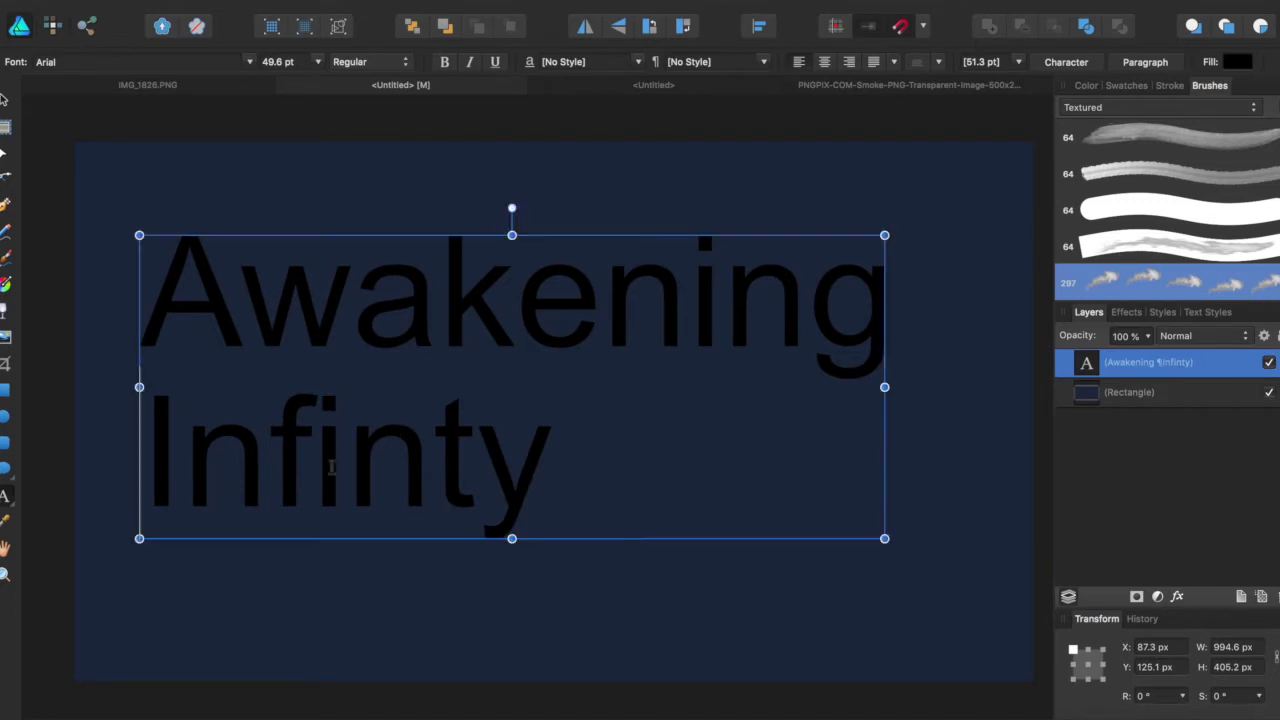
{"action": "left_click", "coordinate": [331, 465]}
{"action": "left_click_drag", "start_coordinate": [155, 424], "coordinate": [606, 470]}
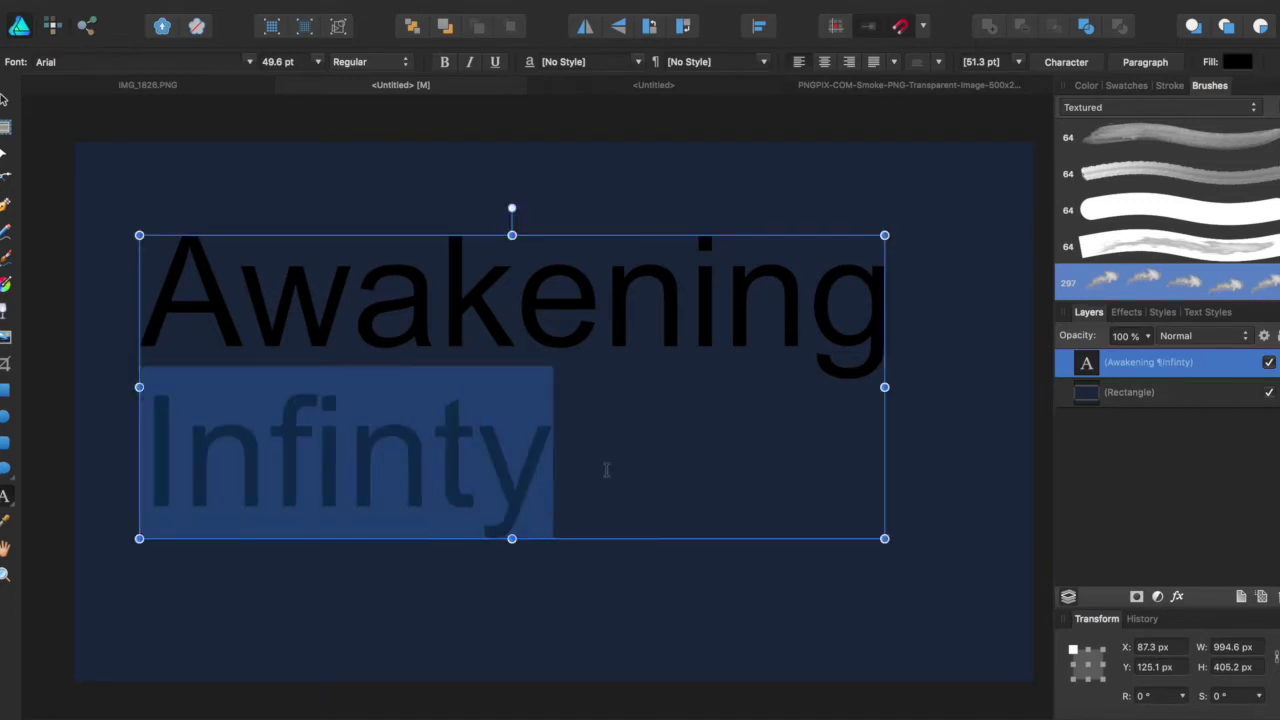
{"action": "left_click", "coordinate": [590, 382]}
Centre-align the 'Infinty' line under 'Awakening'
{"action": "double_click", "coordinate": [209, 451]}
{"action": "left_click", "coordinate": [830, 63]}
{"action": "left_click", "coordinate": [742, 431]}
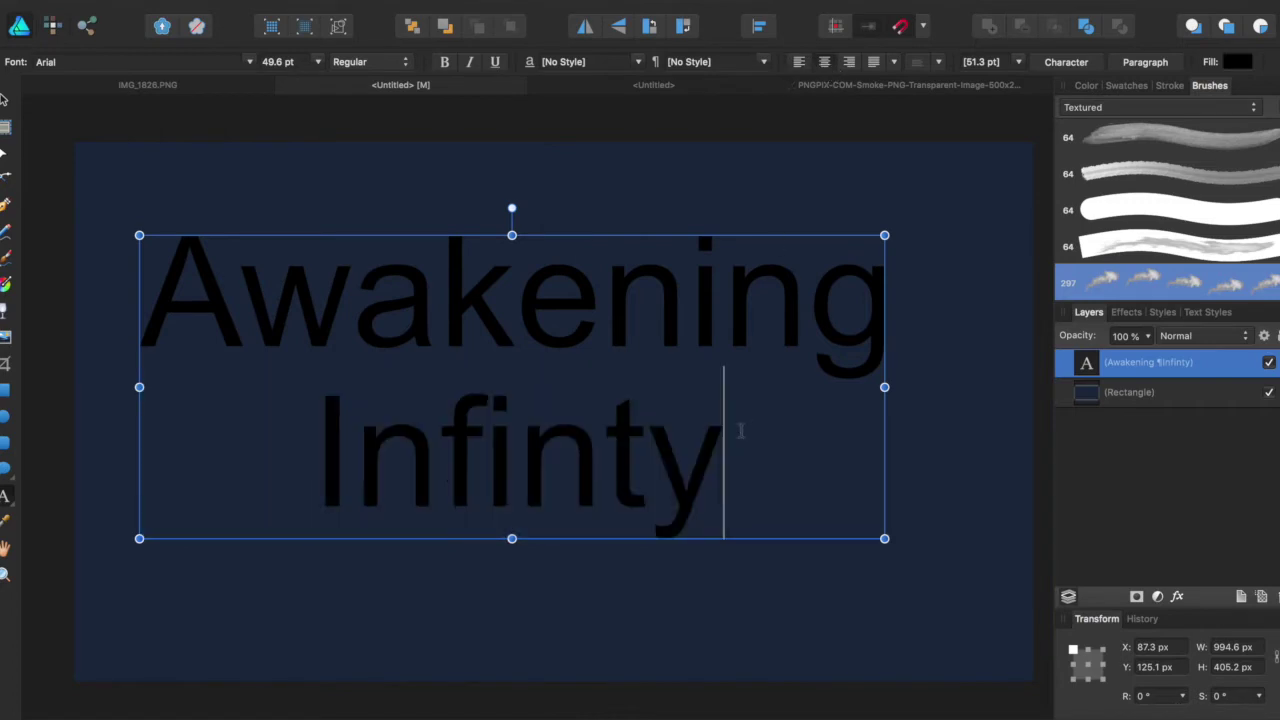
{"action": "left_click_drag", "start_coordinate": [703, 238], "coordinate": [761, 237]}
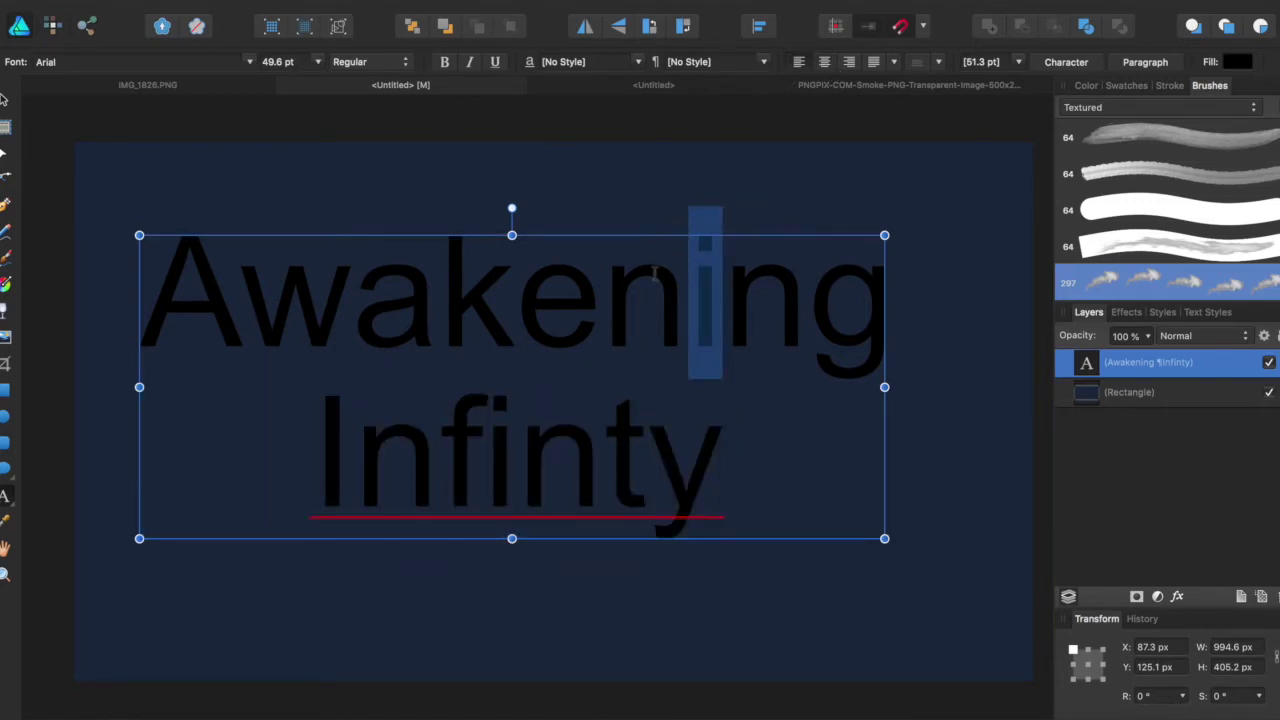
Correct 'Infinty' to 'Infinity' using the spelling suggestion and finish editing
{"action": "right_click", "coordinate": [563, 490]}
{"action": "left_click", "coordinate": [570, 501]}
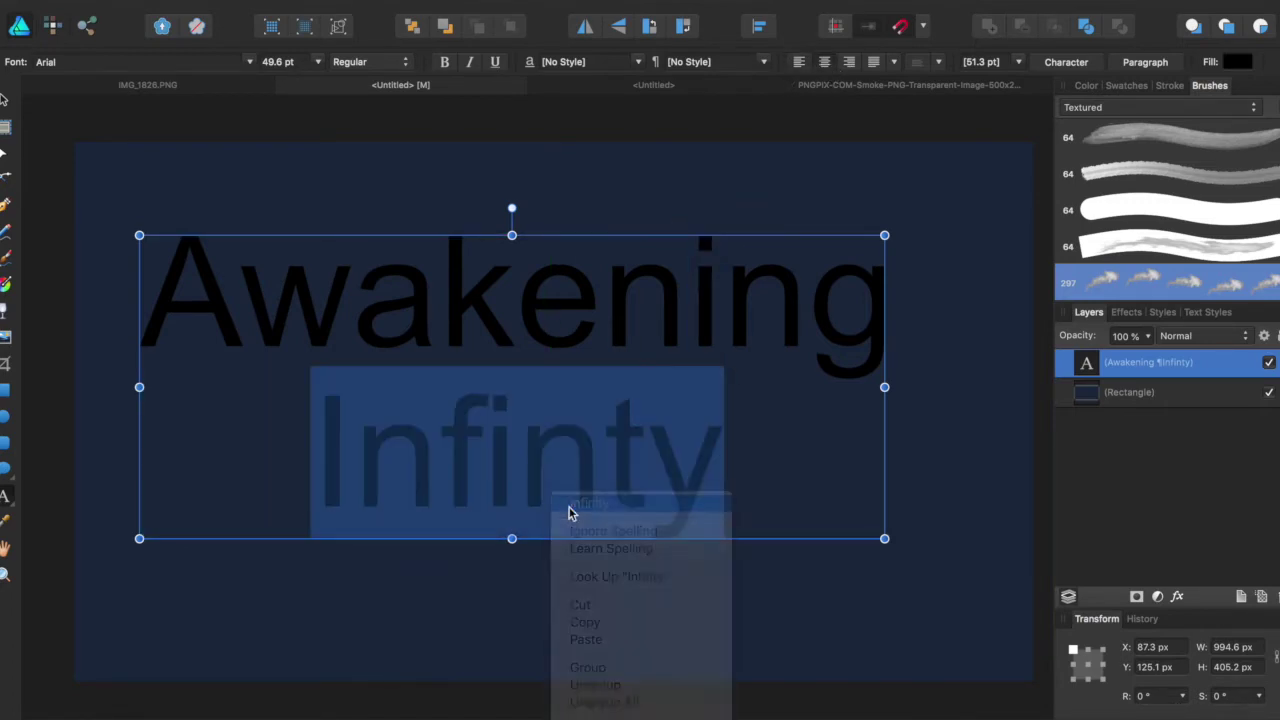
{"action": "left_click", "coordinate": [438, 232]}
{"action": "key", "text": "shift+Right"}
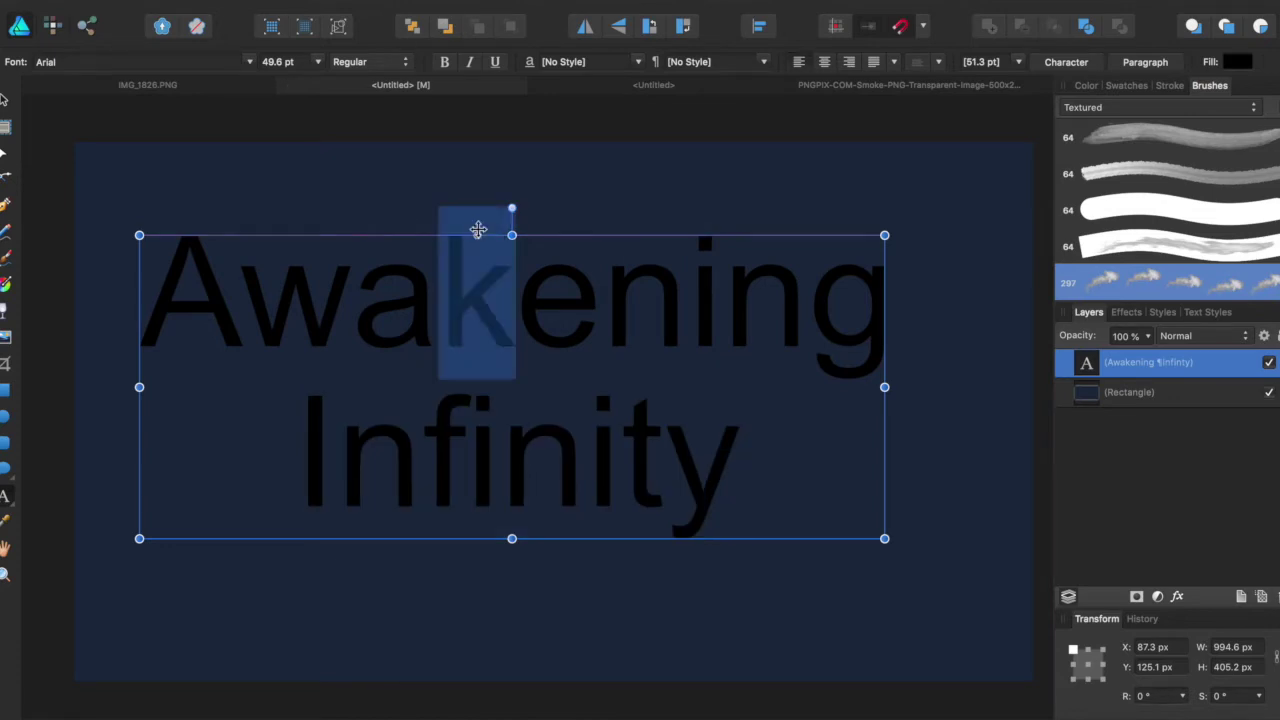
{"action": "left_click", "coordinate": [3, 101]}
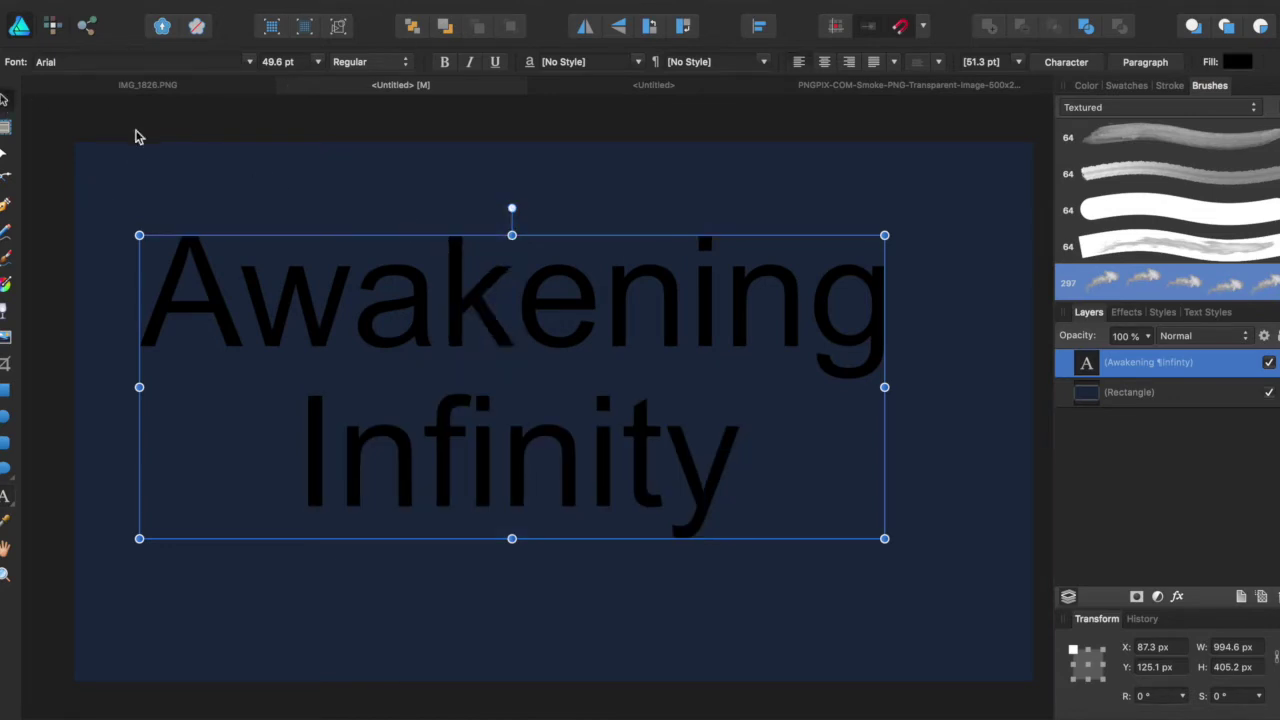
Move the title towards the centre of the poster
{"action": "left_click_drag", "start_coordinate": [293, 240], "coordinate": [360, 263]}
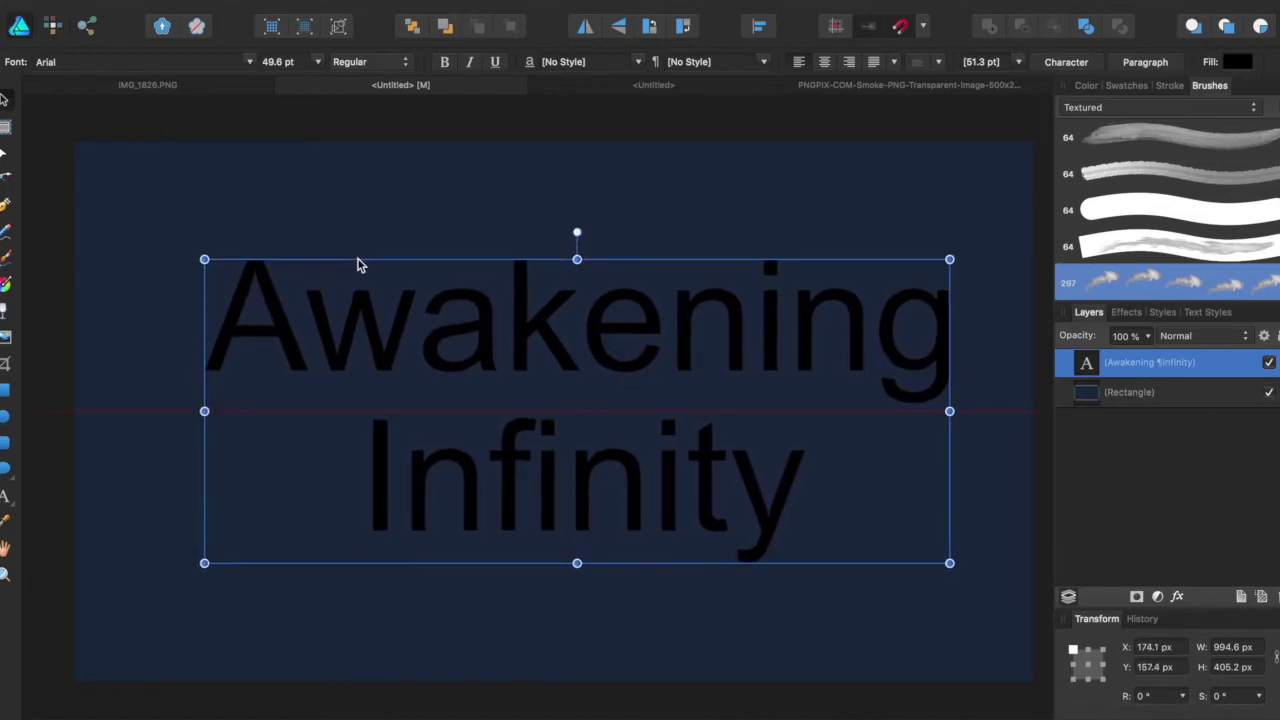
{"action": "scroll", "coordinate": [330, 282], "scroll_direction": "right", "scroll_amount": 3}
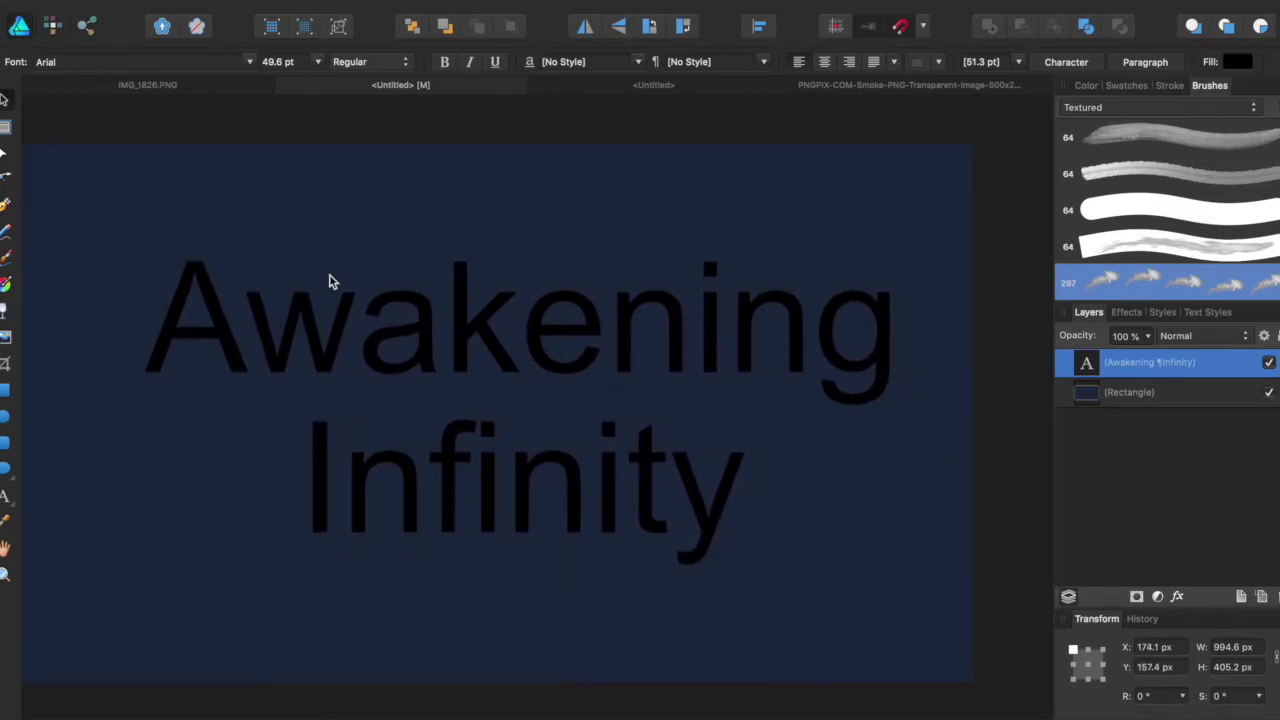
{"action": "left_click_drag", "start_coordinate": [388, 270], "coordinate": [366, 269]}
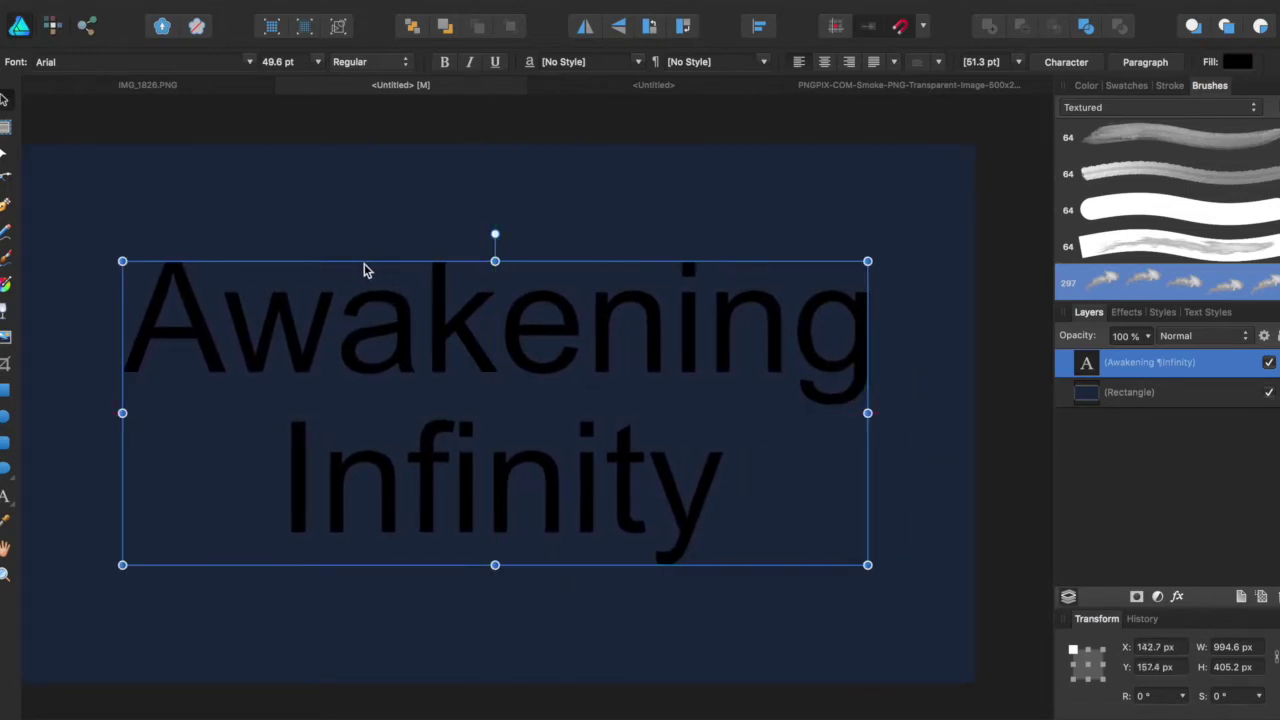
{"action": "scroll", "coordinate": [560, 456], "scroll_direction": "left", "scroll_amount": 3}
Select the title's text across both lines
{"action": "double_click", "coordinate": [562, 470]}
{"action": "triple_click", "coordinate": [562, 471]}
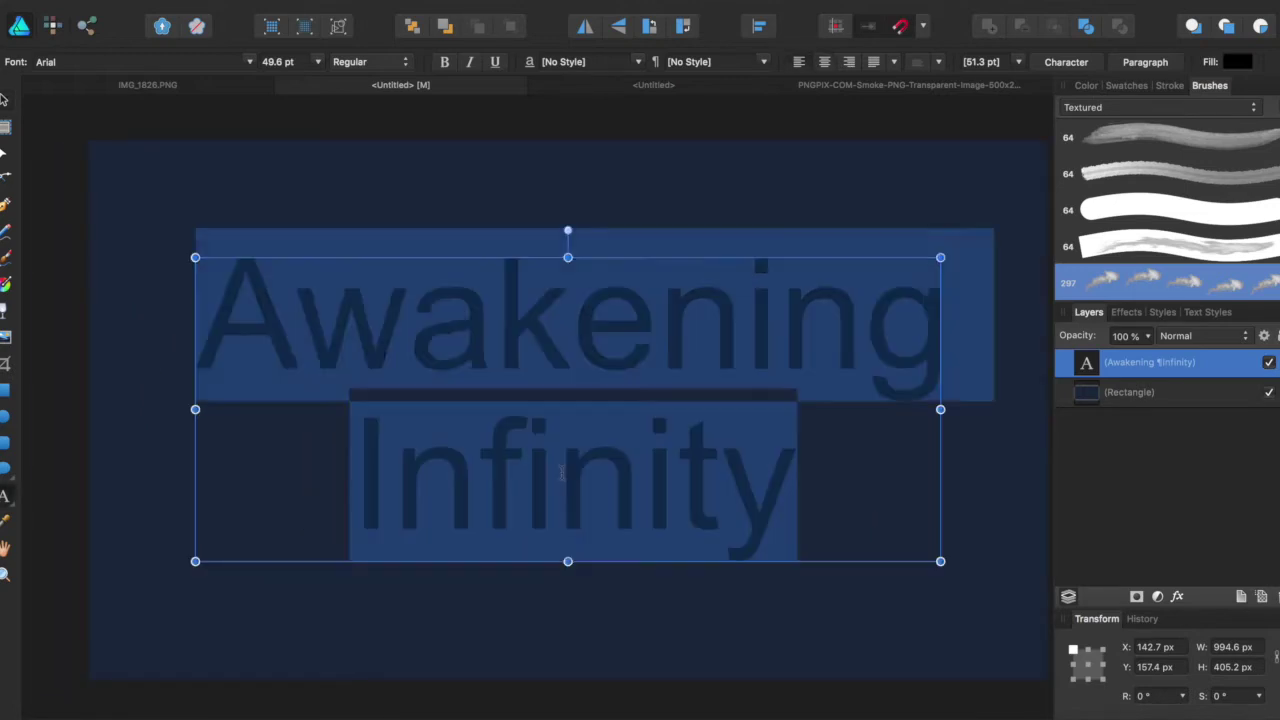
{"action": "left_click", "coordinate": [562, 472]}
{"action": "double_click", "coordinate": [562, 472]}
{"action": "triple_click", "coordinate": [562, 472]}
Set the title's font to Damascus
{"action": "left_click", "coordinate": [247, 63]}
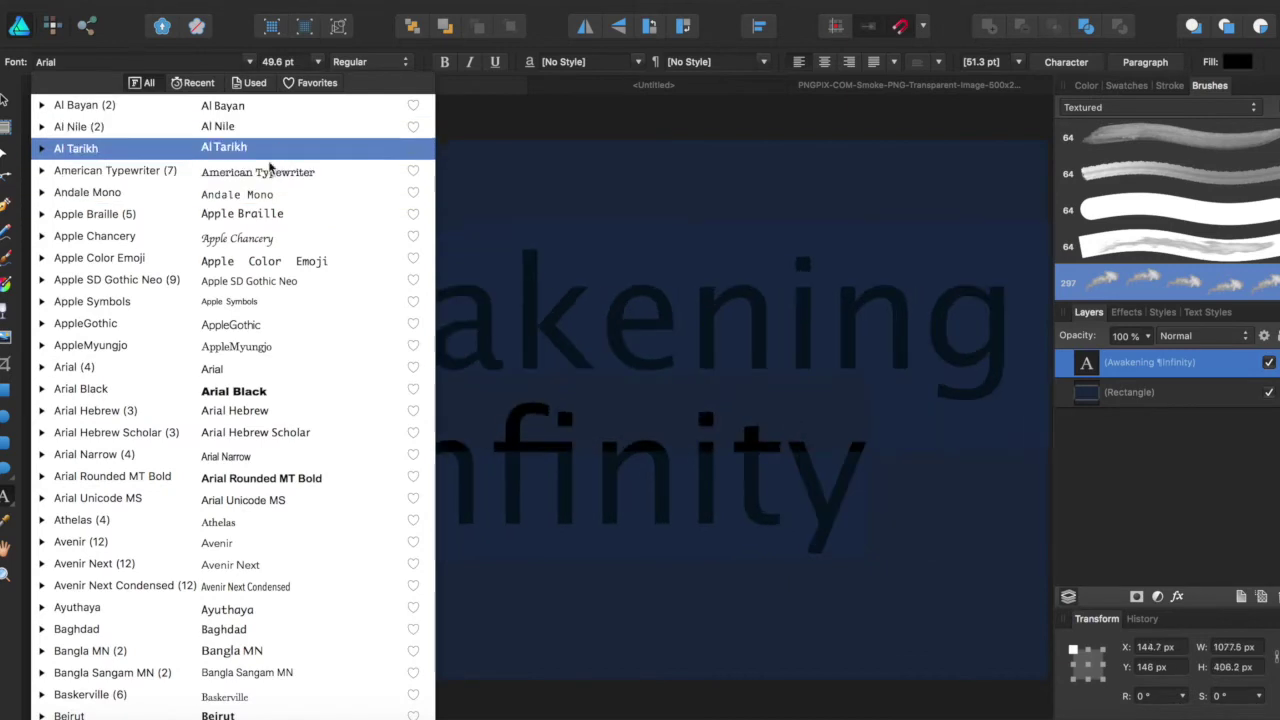
{"action": "scroll", "coordinate": [247, 435], "scroll_direction": "down", "scroll_amount": 5}
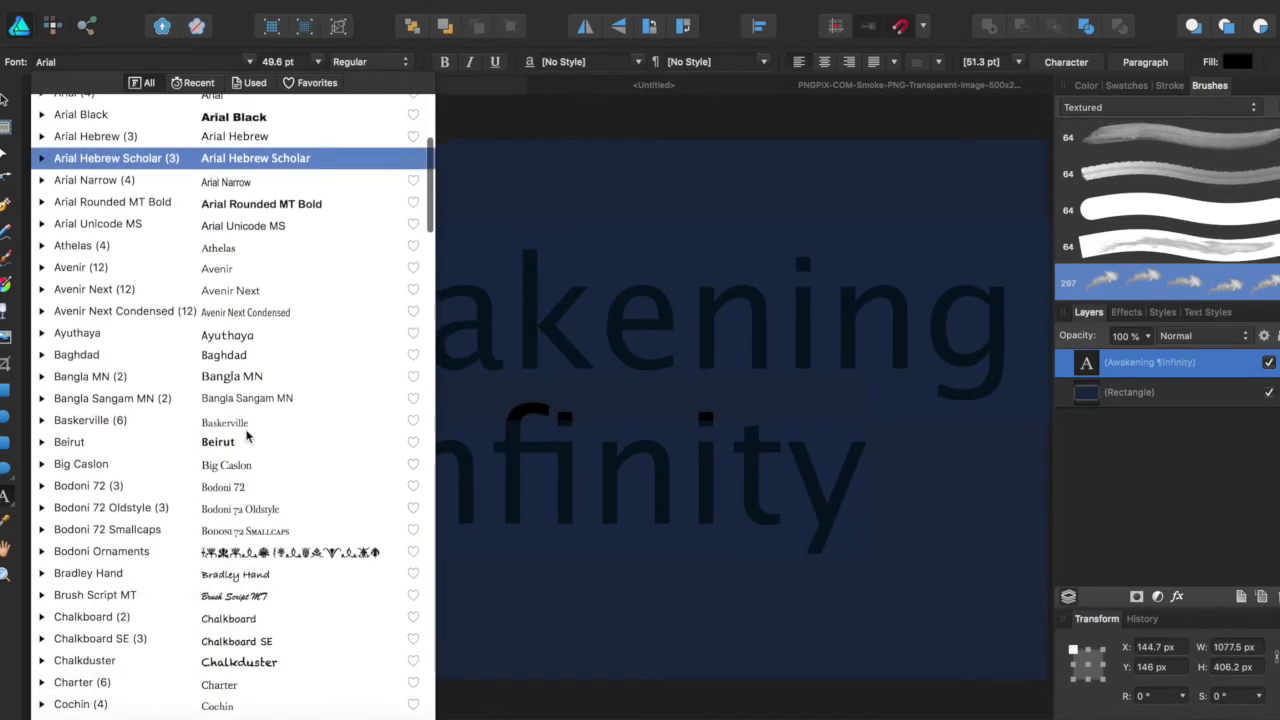
{"action": "scroll", "coordinate": [247, 435], "scroll_direction": "down", "scroll_amount": 5}
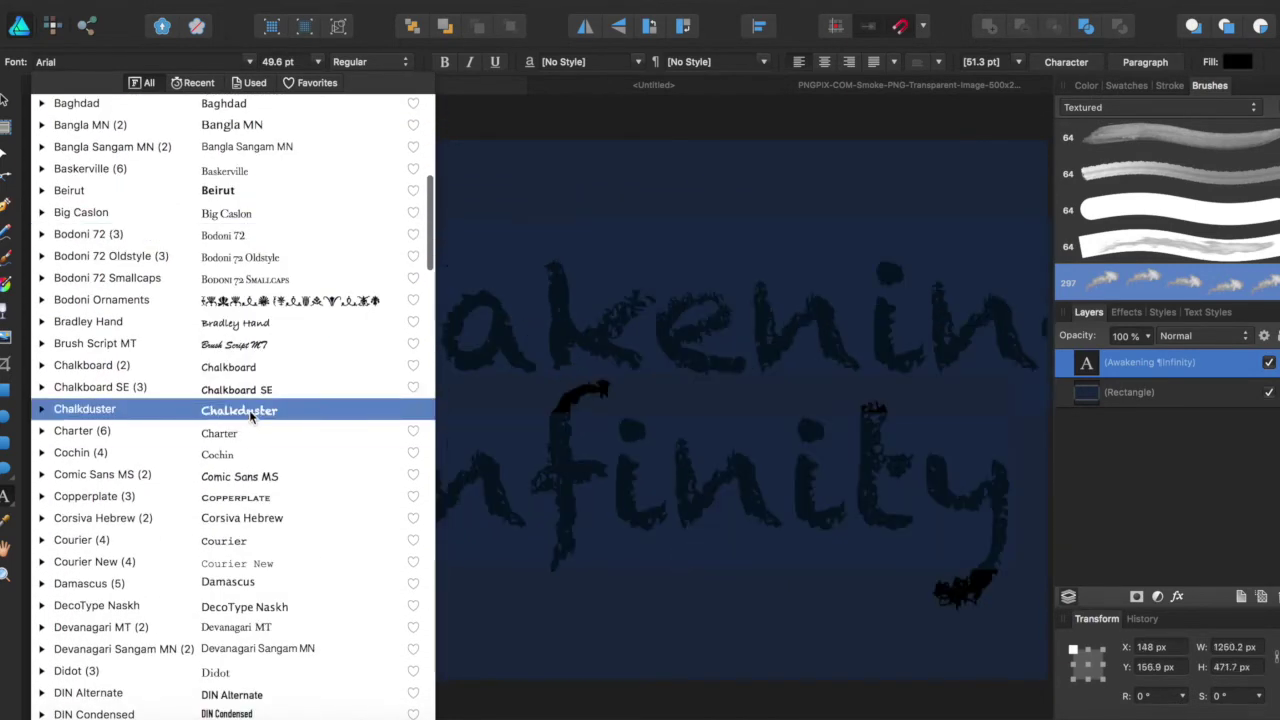
{"action": "left_click", "coordinate": [222, 586]}
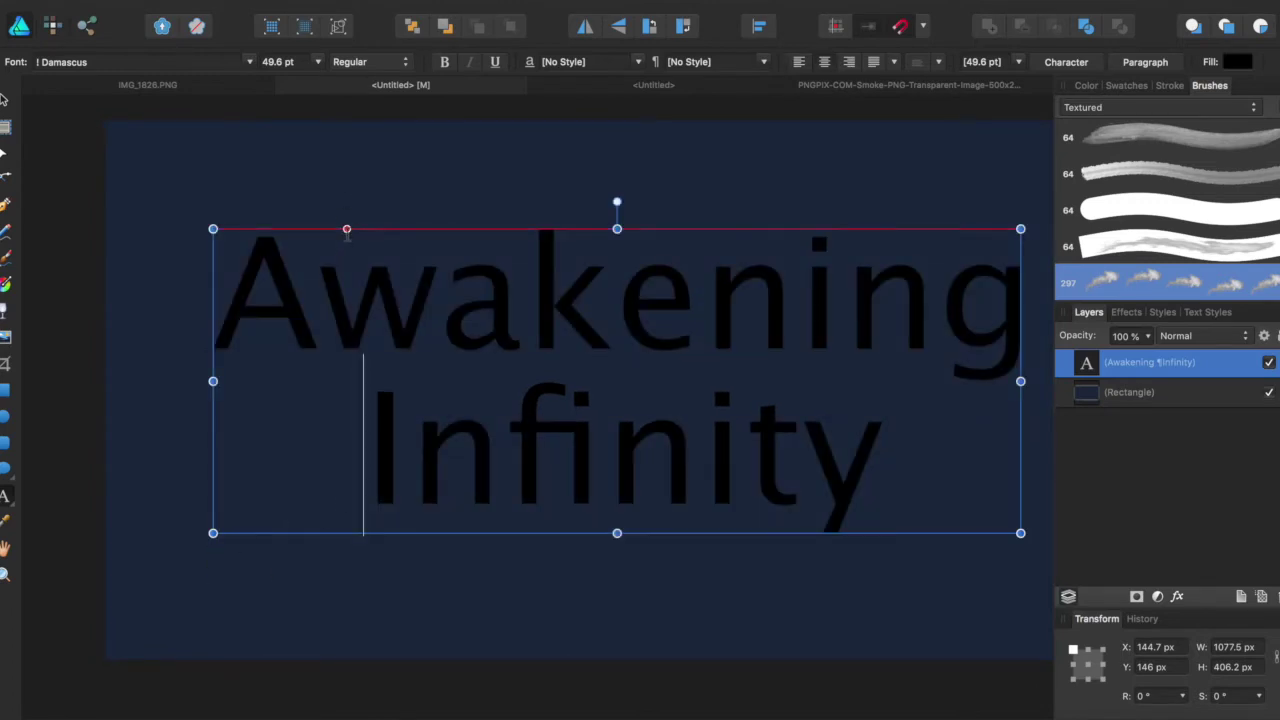
Shift the title to centre it horizontally at X 101.2 px, Y 156.9 px, then select all its text
{"action": "left_click", "coordinate": [340, 230]}
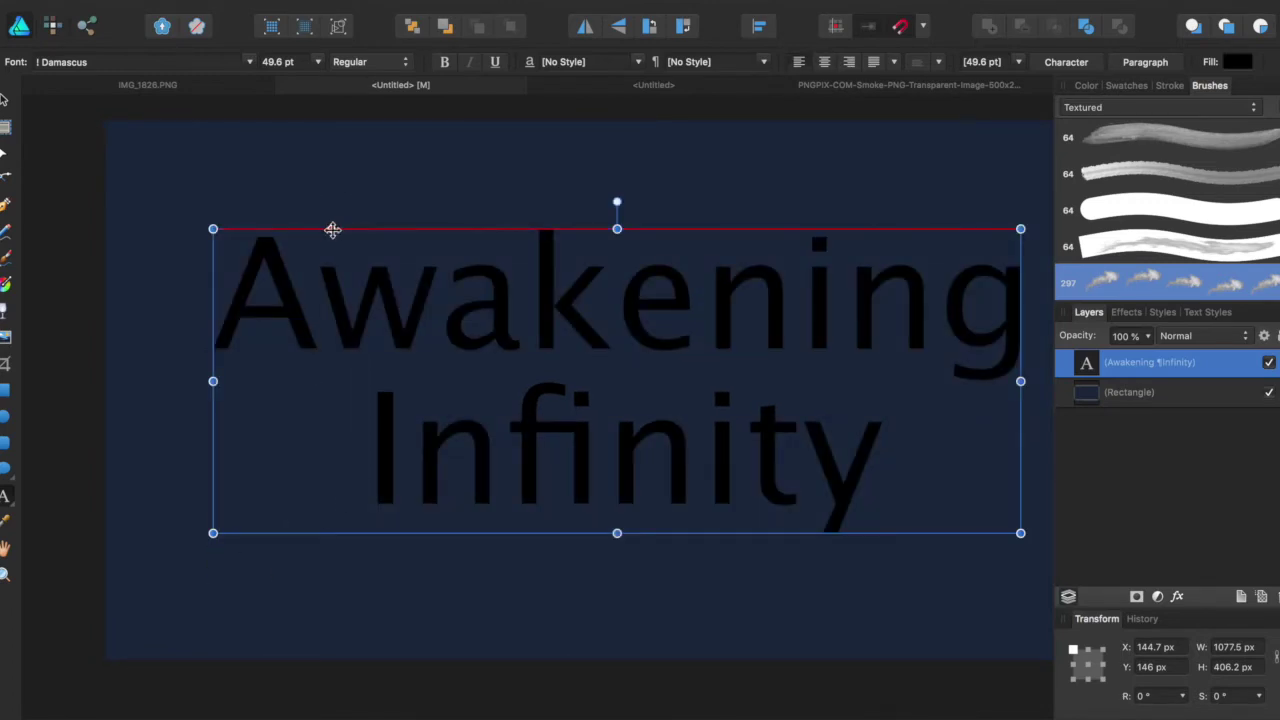
{"action": "right_click", "coordinate": [327, 234]}
{"action": "left_click", "coordinate": [310, 232]}
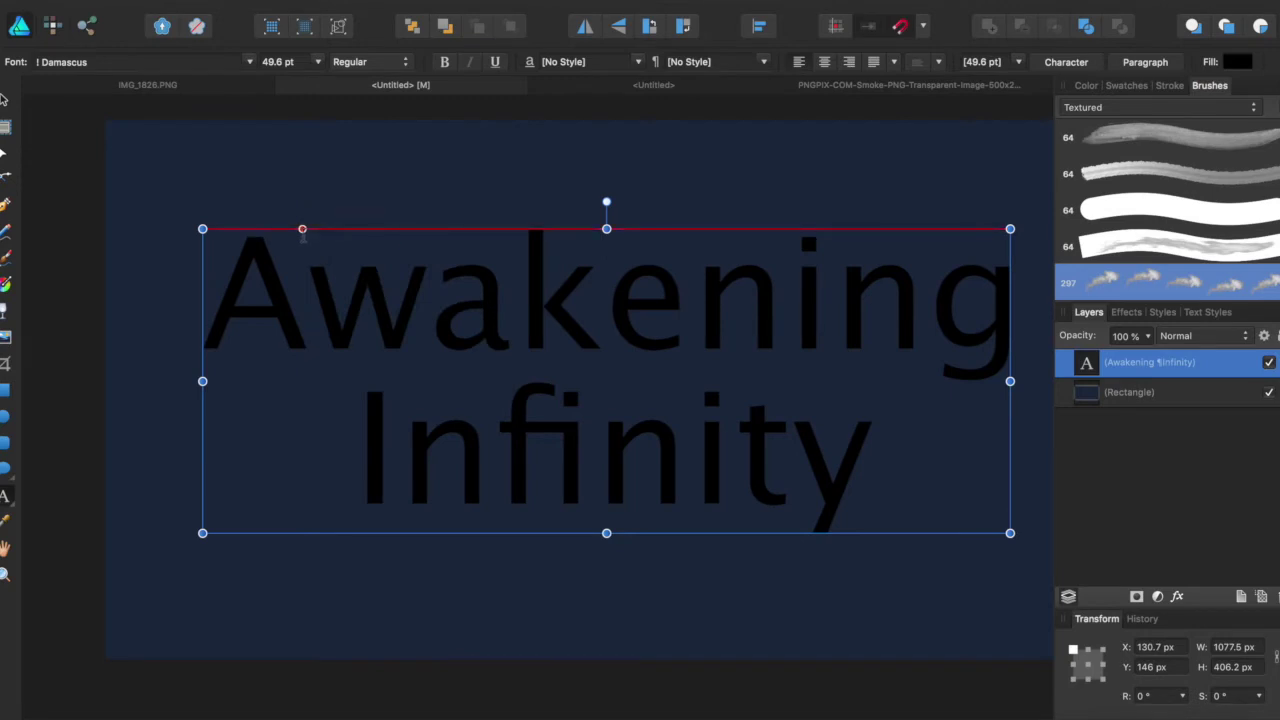
{"action": "left_click_drag", "start_coordinate": [341, 229], "coordinate": [318, 236]}
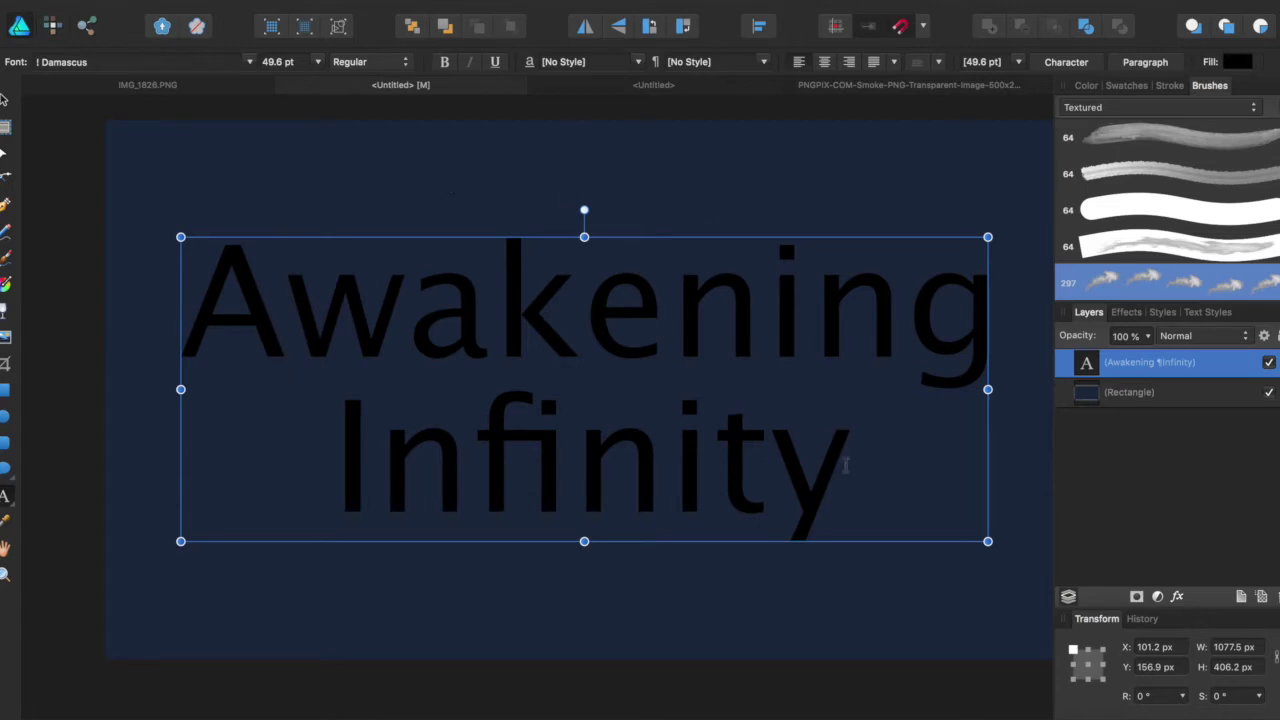
{"action": "key", "text": "super+a"}
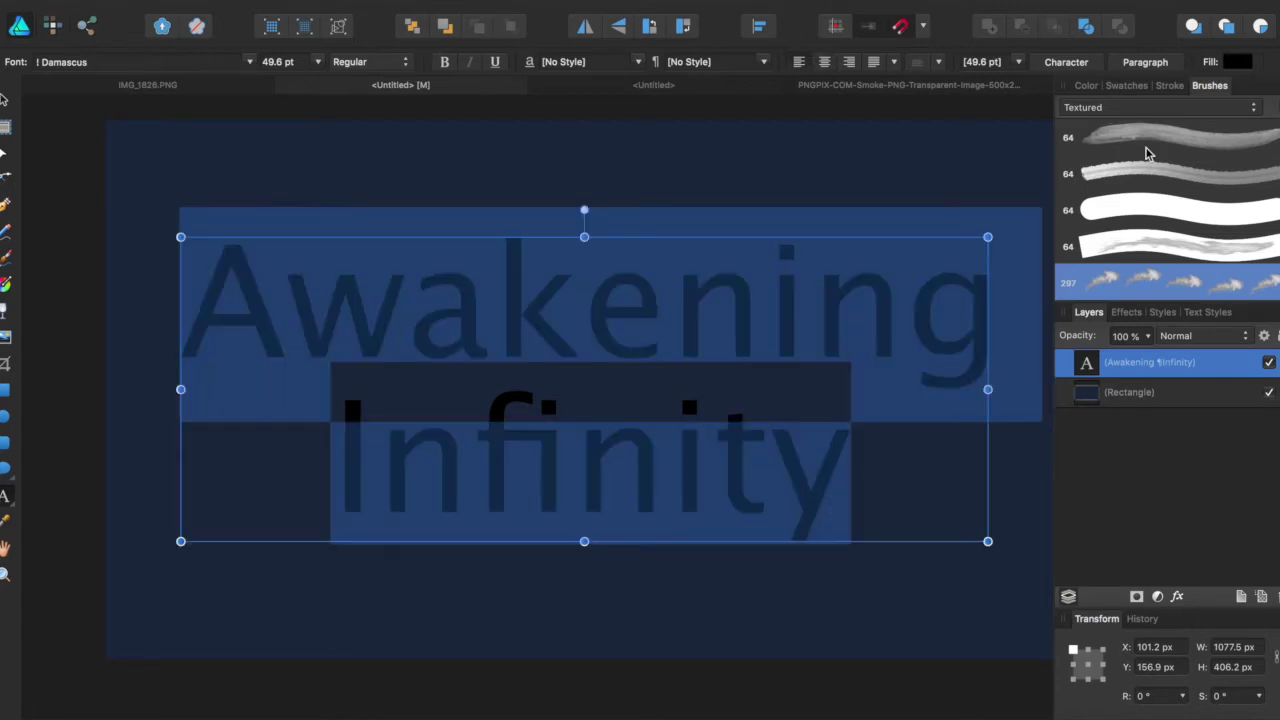
Fill the whole 'Awakening Infinity' title with white and deselect it
{"action": "left_click", "coordinate": [1086, 85]}
{"action": "mouse_move", "coordinate": [1160, 212]}
{"action": "left_mouse_down"}
{"action": "mouse_move", "coordinate": [1150, 243]}
{"action": "mouse_move", "coordinate": [1130, 251]}
{"action": "left_mouse_up"}
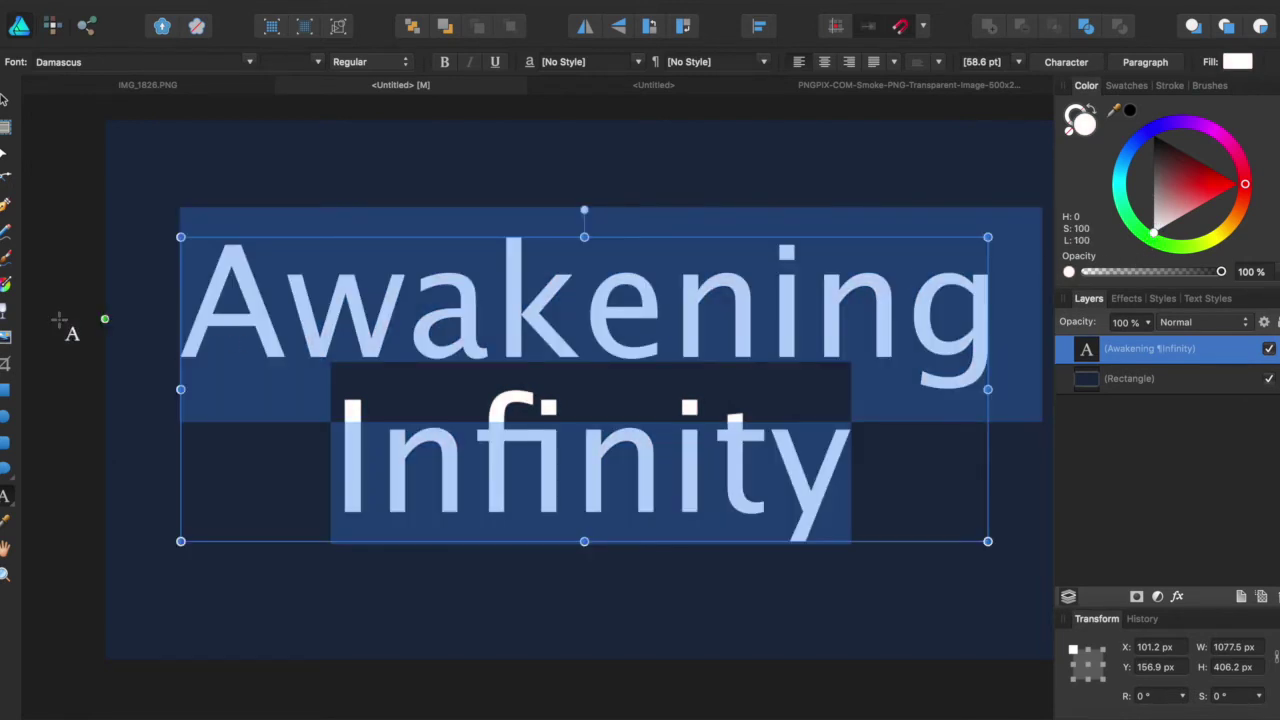
{"action": "key", "text": "Escape"}
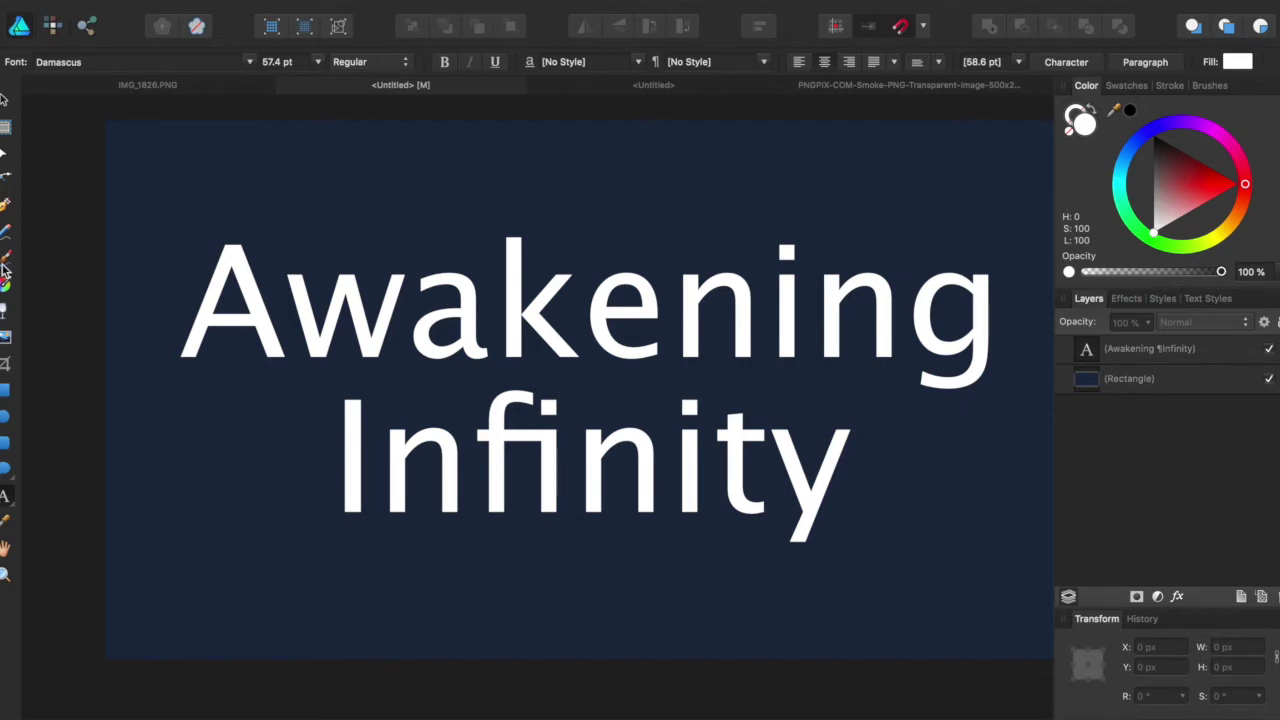
{"action": "left_click", "coordinate": [4, 258]}
Paint a white smoke stroke across the title and fade it to about 44% opacity
{"action": "left_click", "coordinate": [1210, 86]}
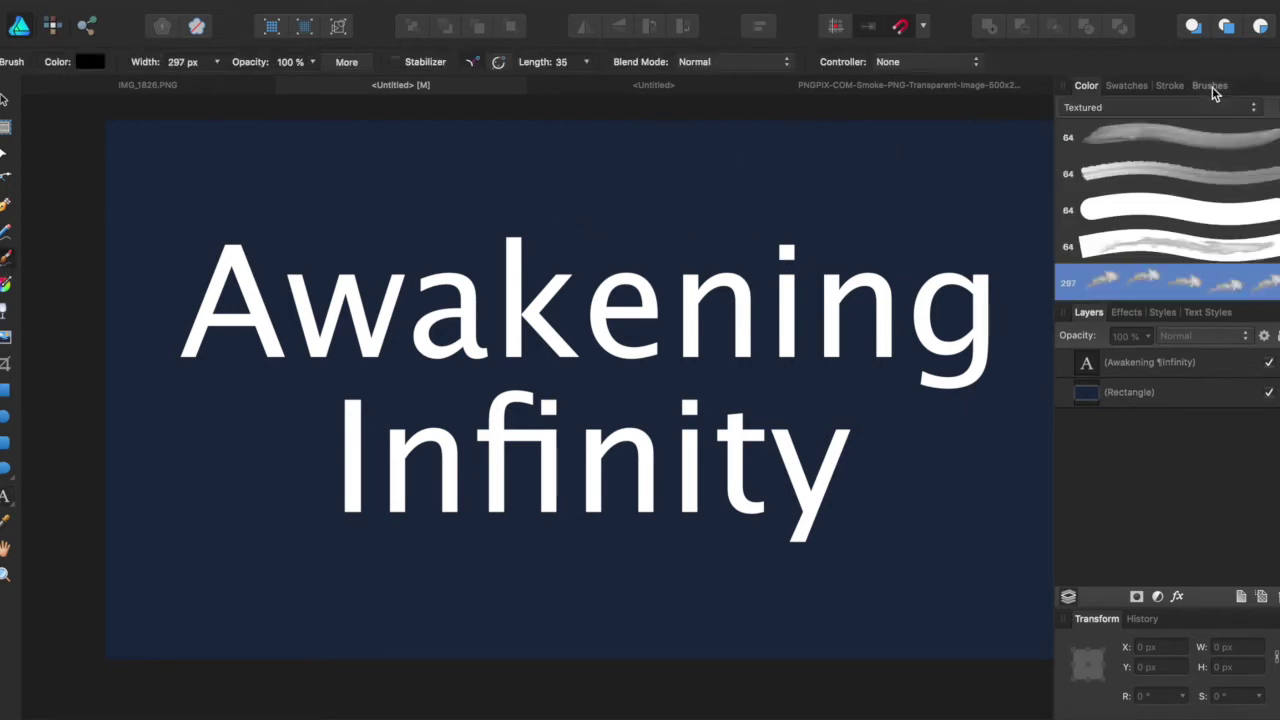
{"action": "left_click", "coordinate": [1085, 86]}
{"action": "left_click_drag", "start_coordinate": [1170, 202], "coordinate": [1147, 245]}
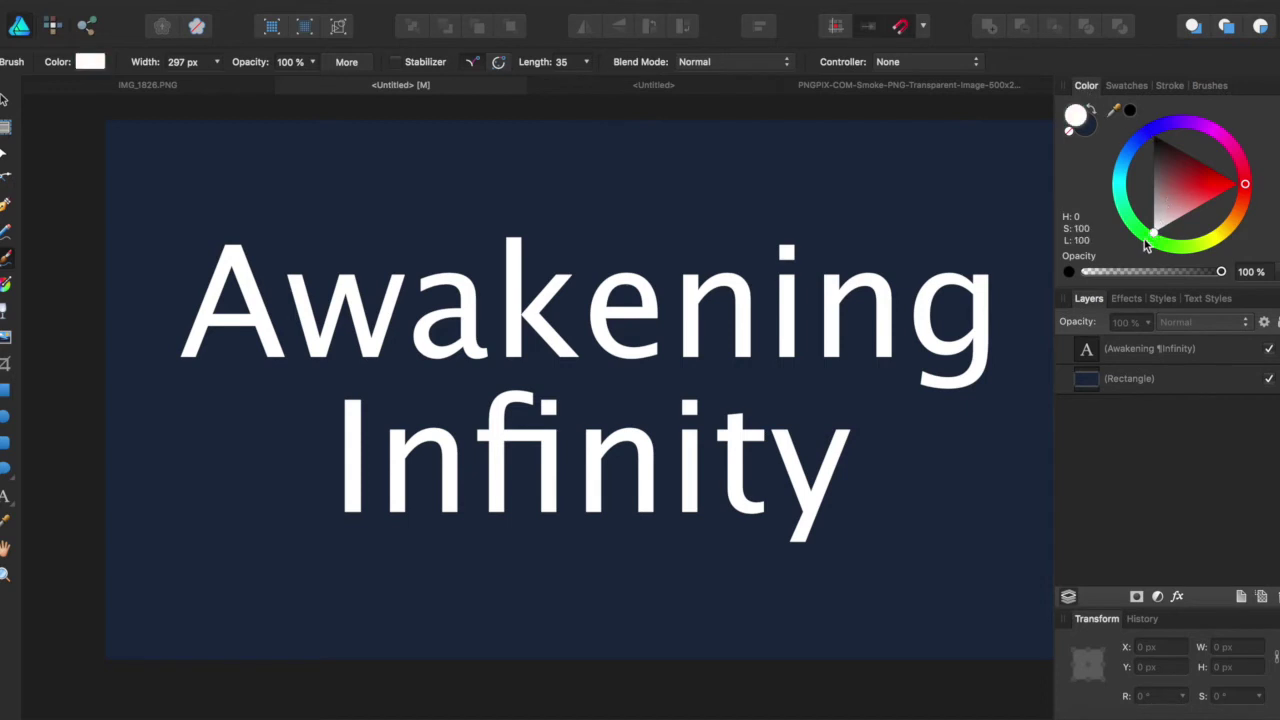
{"action": "mouse_move", "coordinate": [270, 490]}
{"action": "left_mouse_down"}
{"action": "mouse_move", "coordinate": [634, 571]}
{"action": "mouse_move", "coordinate": [708, 572]}
{"action": "mouse_move", "coordinate": [796, 545]}
{"action": "mouse_move", "coordinate": [901, 458]}
{"action": "mouse_move", "coordinate": [965, 369]}
{"action": "mouse_move", "coordinate": [694, 202]}
{"action": "mouse_move", "coordinate": [578, 241]}
{"action": "mouse_move", "coordinate": [383, 263]}
{"action": "mouse_move", "coordinate": [258, 228]}
{"action": "mouse_move", "coordinate": [218, 246]}
{"action": "mouse_move", "coordinate": [212, 345]}
{"action": "mouse_move", "coordinate": [249, 448]}
{"action": "mouse_move", "coordinate": [348, 484]}
{"action": "mouse_move", "coordinate": [632, 485]}
{"action": "mouse_move", "coordinate": [1005, 422]}
{"action": "mouse_move", "coordinate": [985, 223]}
{"action": "mouse_move", "coordinate": [658, 160]}
{"action": "mouse_move", "coordinate": [279, 262]}
{"action": "left_mouse_up"}
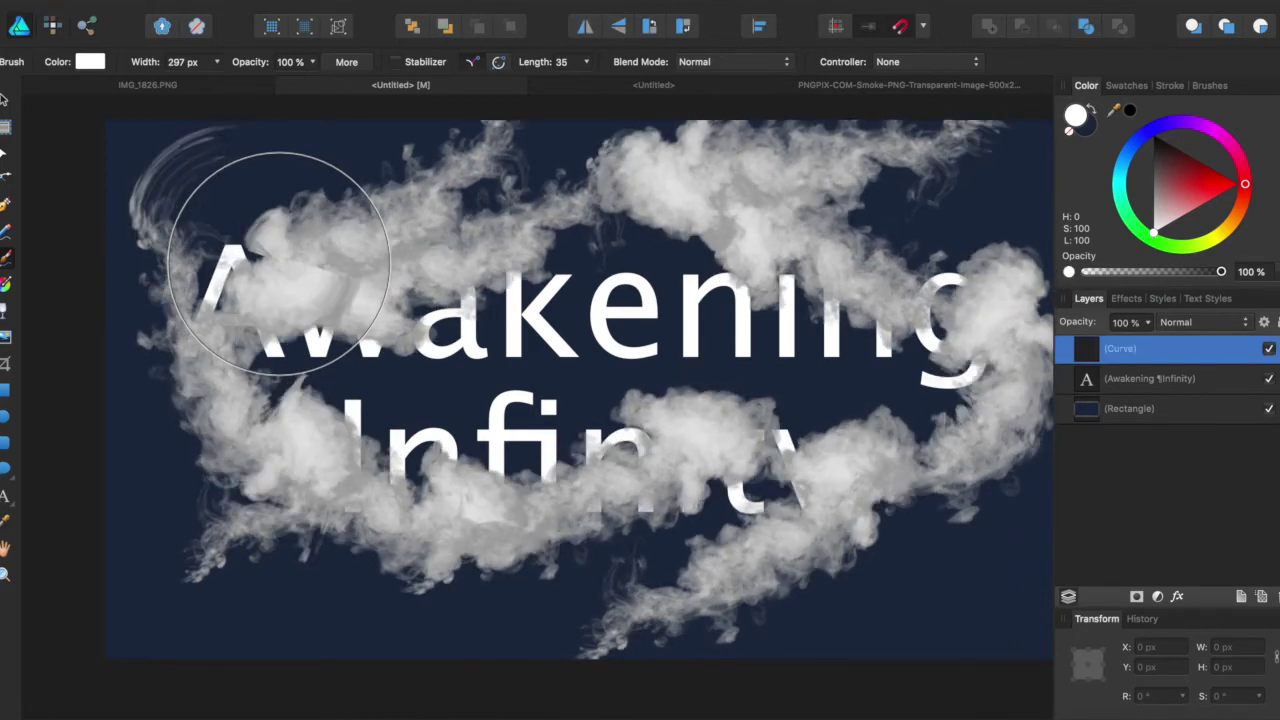
{"action": "left_click", "coordinate": [1148, 323]}
{"action": "left_click_drag", "start_coordinate": [1146, 347], "coordinate": [1051, 353]}
Paint four more smoke strokes: lower right, across the top, left side and right edge
{"action": "mouse_move", "coordinate": [971, 586]}
{"action": "left_mouse_down"}
{"action": "mouse_move", "coordinate": [627, 597]}
{"action": "mouse_move", "coordinate": [178, 545]}
{"action": "left_mouse_up"}
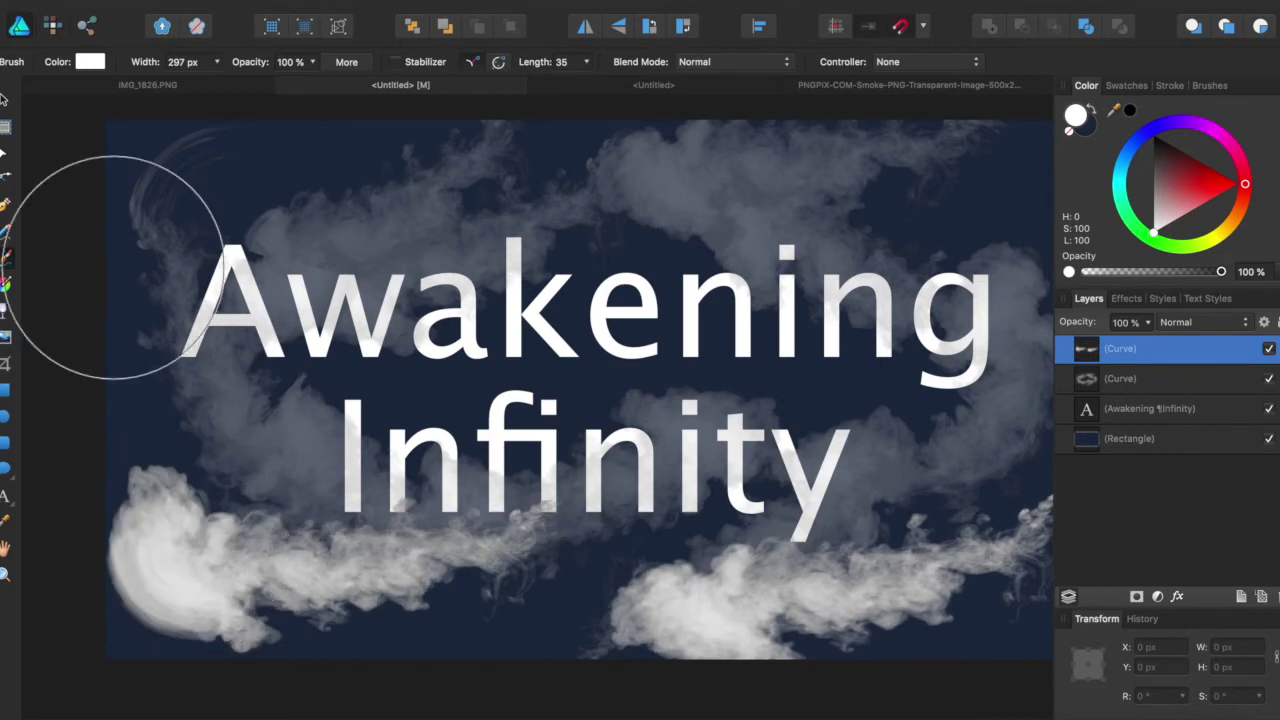
{"action": "mouse_move", "coordinate": [137, 157]}
{"action": "left_mouse_down"}
{"action": "mouse_move", "coordinate": [509, 191]}
{"action": "mouse_move", "coordinate": [816, 160]}
{"action": "mouse_move", "coordinate": [1017, 157]}
{"action": "mouse_move", "coordinate": [980, 130]}
{"action": "left_mouse_up"}
{"action": "left_click_drag", "start_coordinate": [200, 257], "coordinate": [138, 416]}
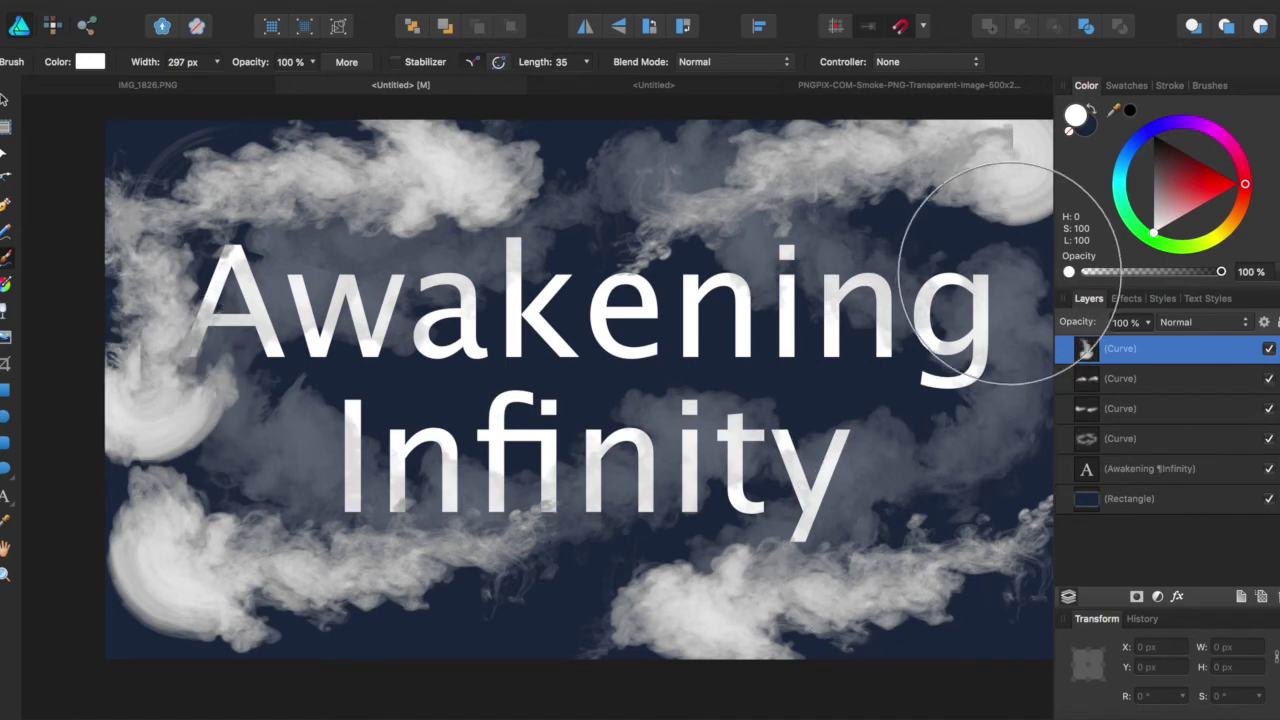
{"action": "mouse_move", "coordinate": [1014, 229]}
{"action": "left_mouse_down"}
{"action": "mouse_move", "coordinate": [986, 400]}
{"action": "mouse_move", "coordinate": [1005, 415]}
{"action": "left_mouse_up"}
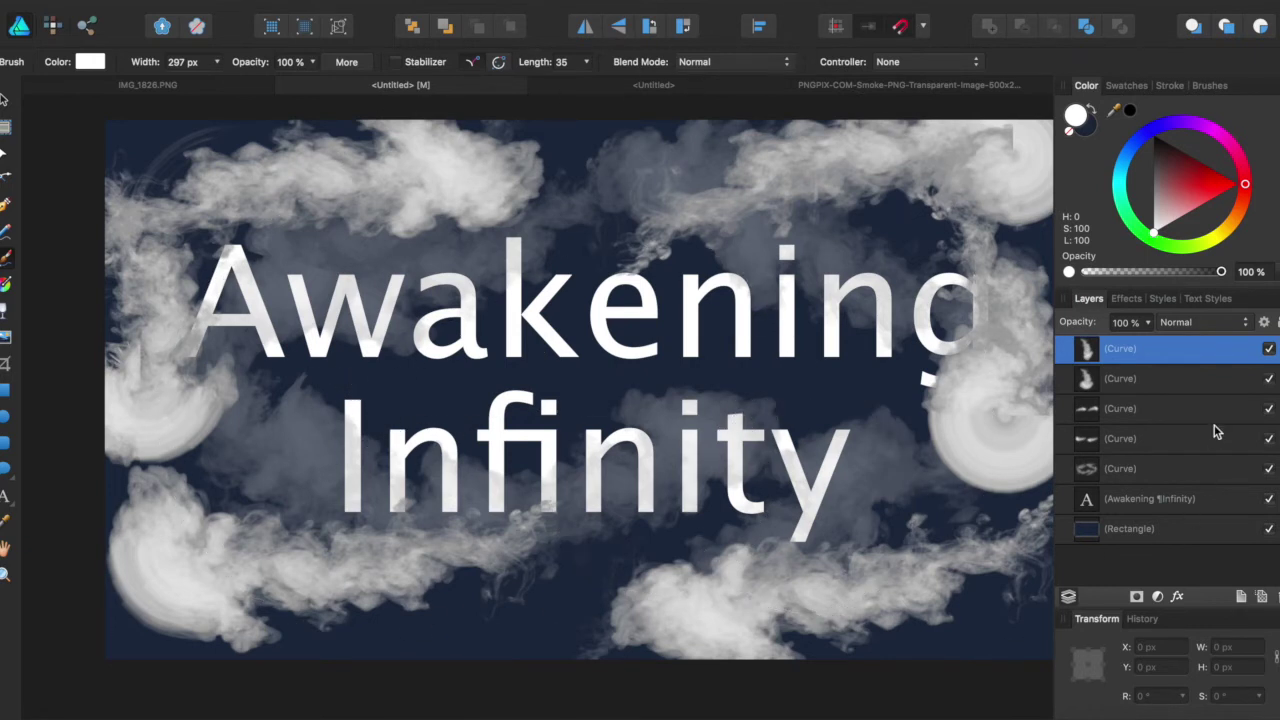
Lower all five smoke layers to 20% opacity, then raise the top one to 58%
{"action": "left_click", "coordinate": [1145, 466]}
{"action": "left_click", "coordinate": [1150, 348], "text": "shift"}
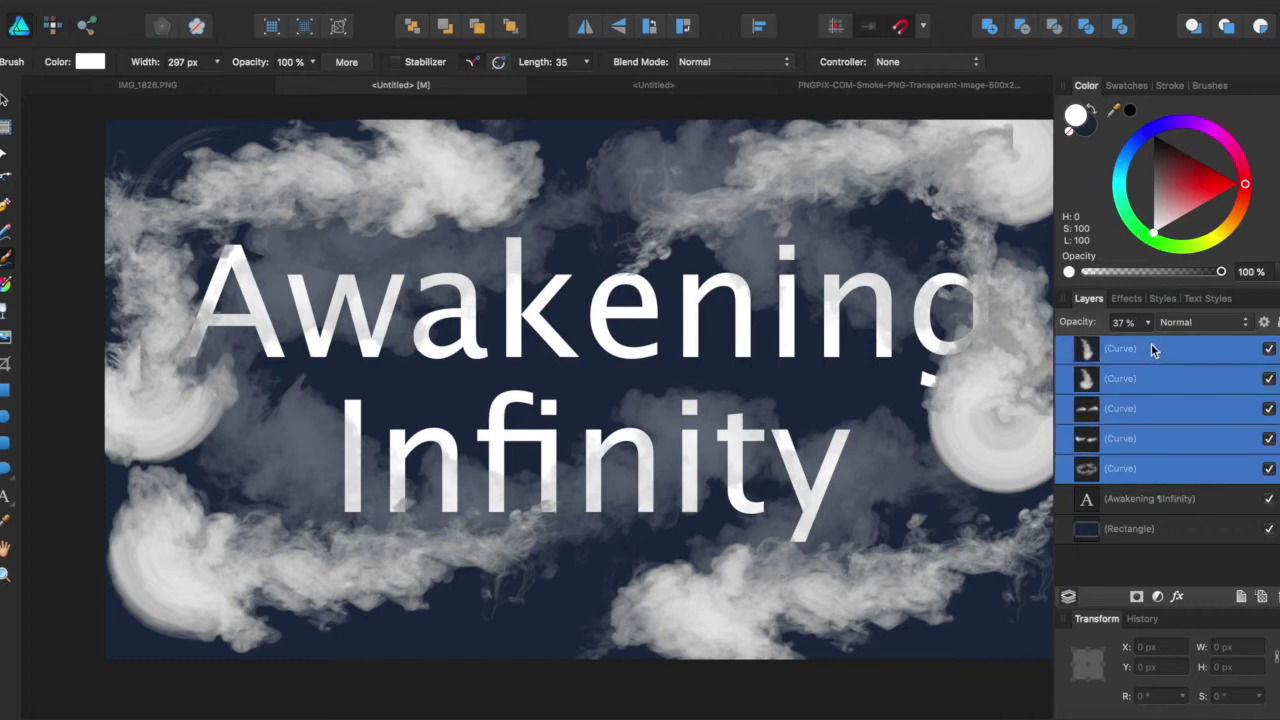
{"action": "left_click", "coordinate": [1147, 322]}
{"action": "left_click_drag", "start_coordinate": [1130, 345], "coordinate": [1121, 340]}
{"action": "left_click", "coordinate": [1121, 340]}
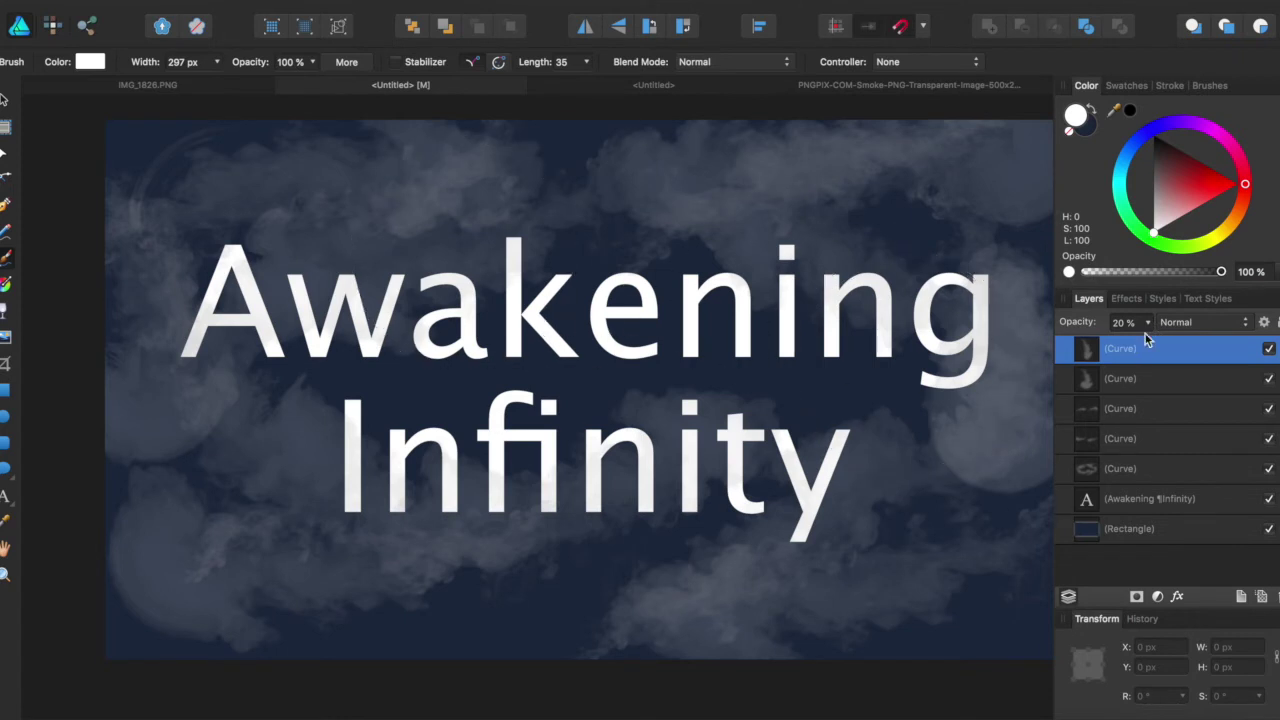
{"action": "left_click_drag", "start_coordinate": [1147, 347], "coordinate": [1229, 355]}
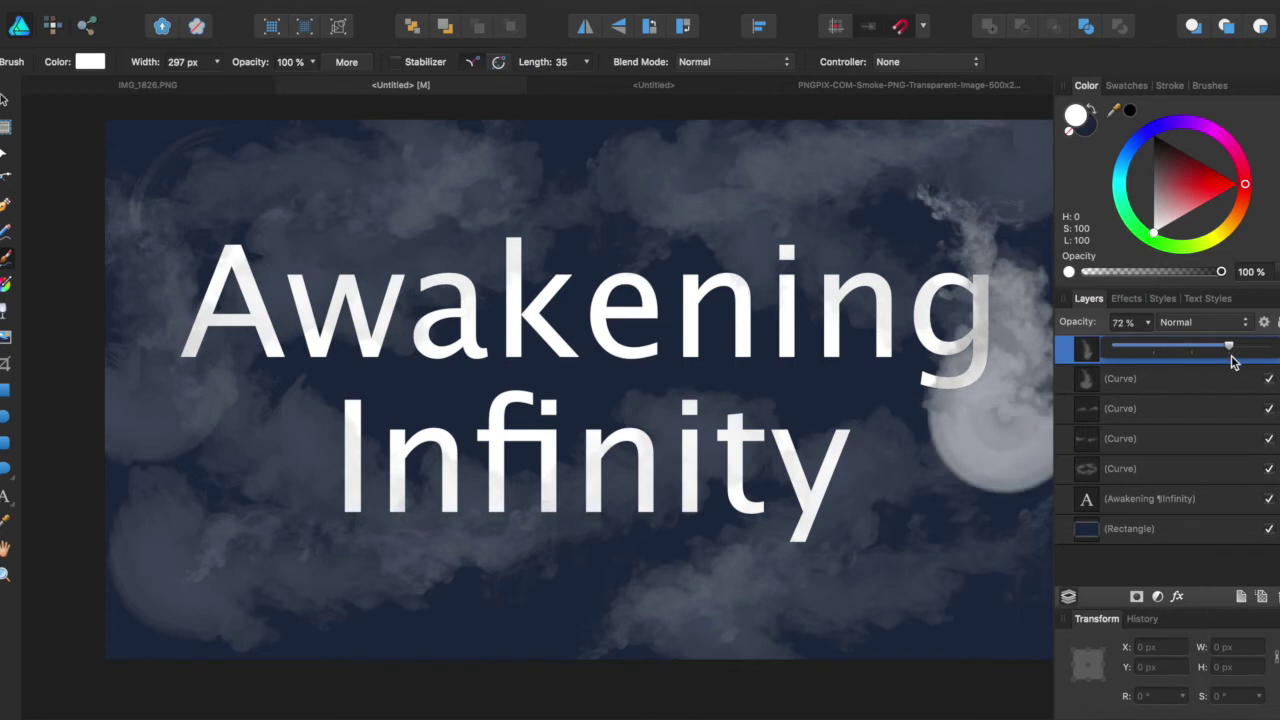
Reselect all five smoke layers and set their opacity to 31%
{"action": "left_click", "coordinate": [1087, 380]}
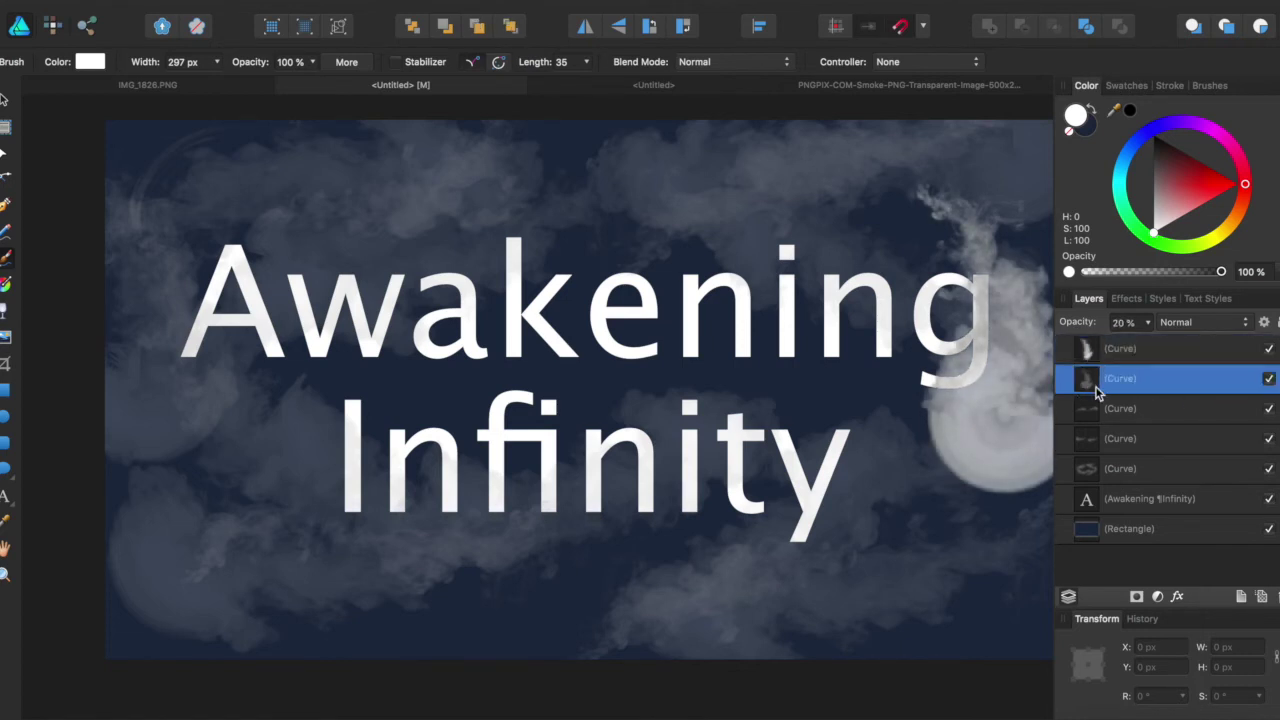
{"action": "left_click", "coordinate": [1117, 481]}
{"action": "left_click", "coordinate": [1127, 348], "text": "shift"}
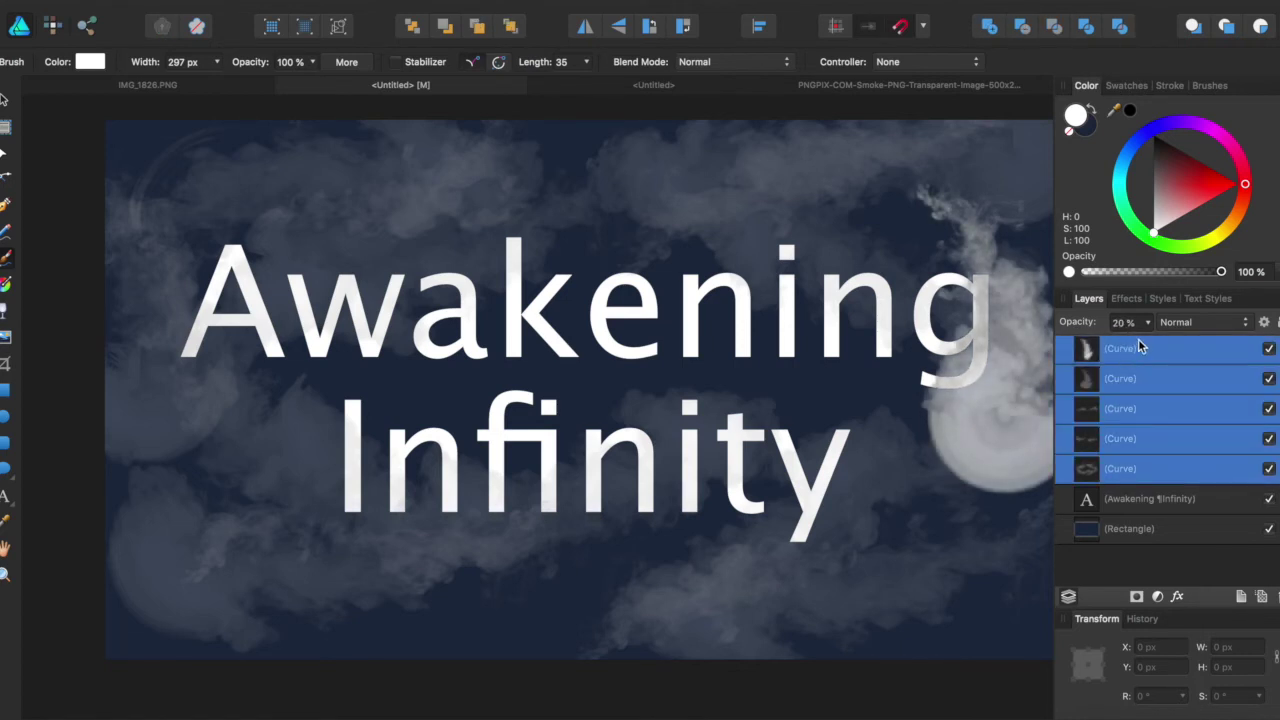
{"action": "left_click_drag", "start_coordinate": [1147, 326], "coordinate": [1162, 346]}
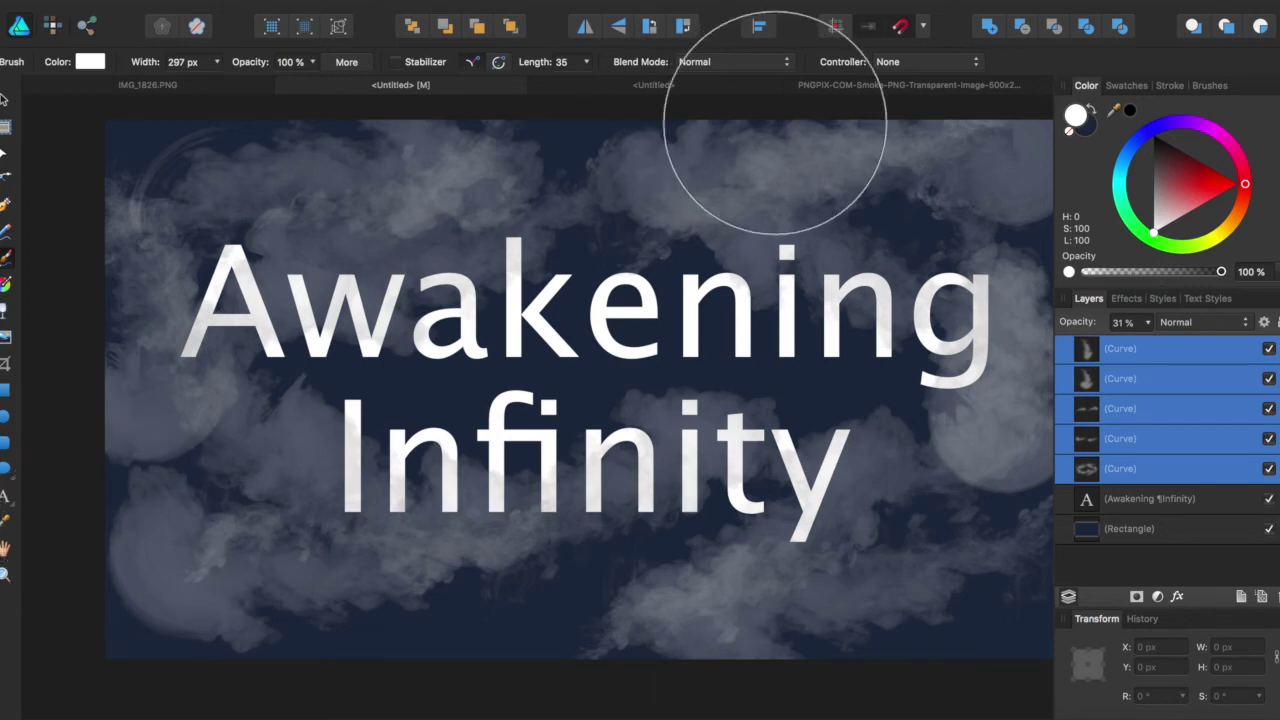
{"action": "left_click", "coordinate": [1224, 86]}
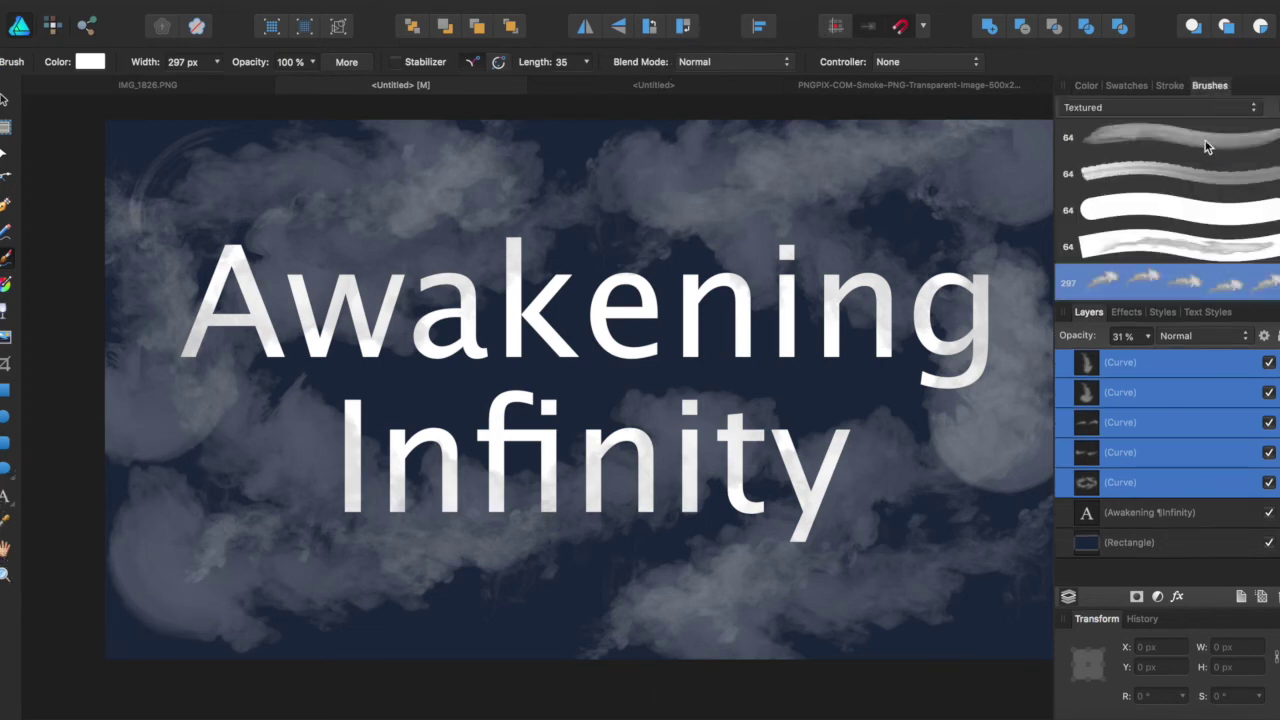
Edit the smoke brush and set its width to 264.3 px, adjusting size variance
{"action": "double_click", "coordinate": [1165, 283]}
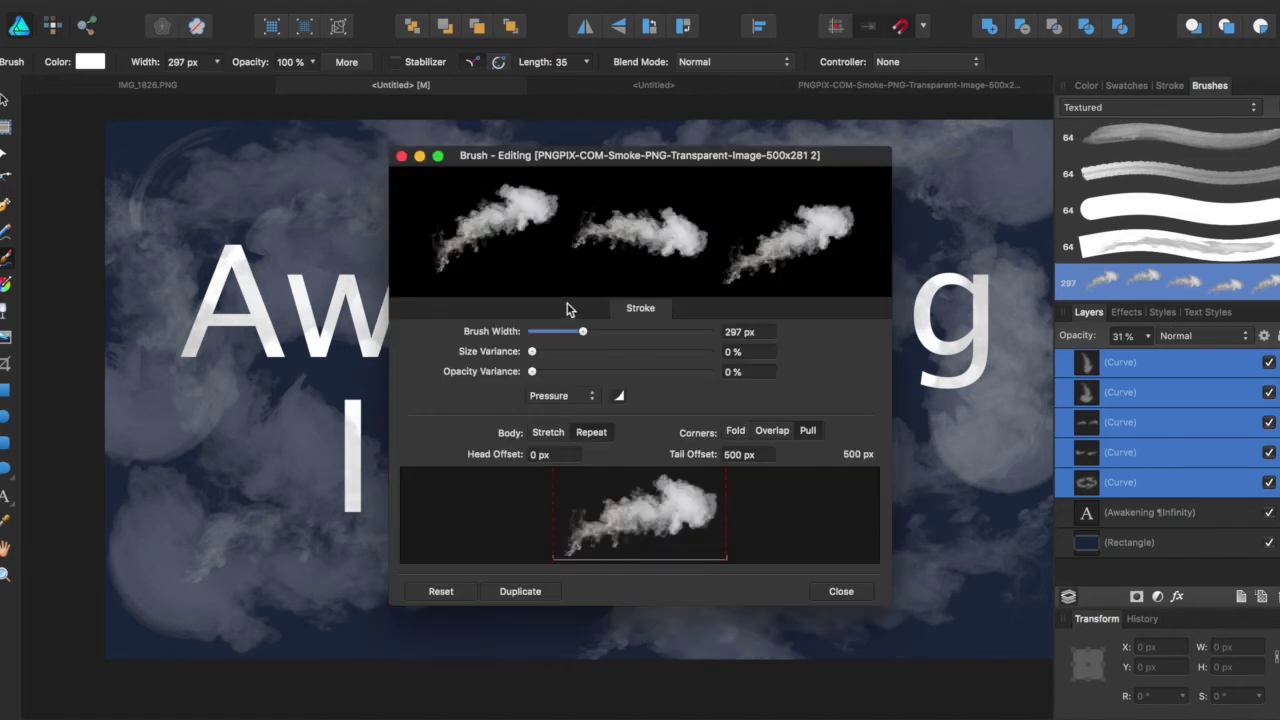
{"action": "left_click_drag", "start_coordinate": [584, 332], "coordinate": [658, 348]}
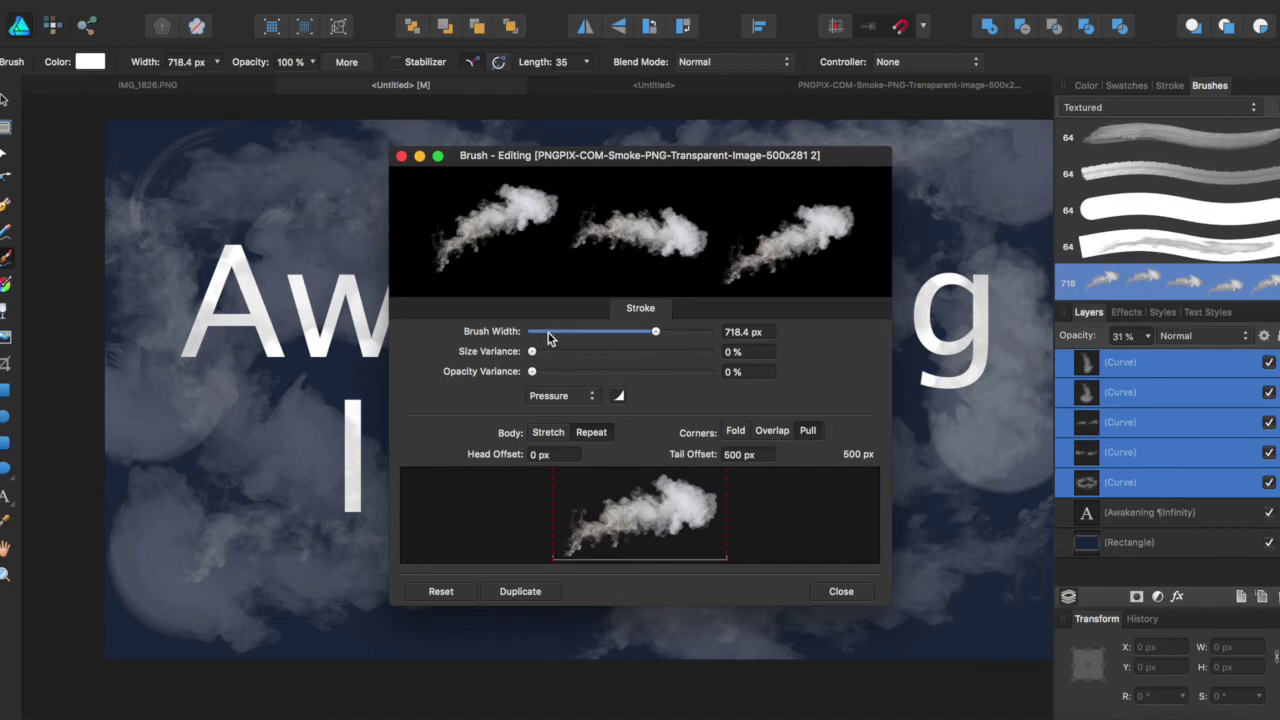
{"action": "left_click", "coordinate": [577, 334]}
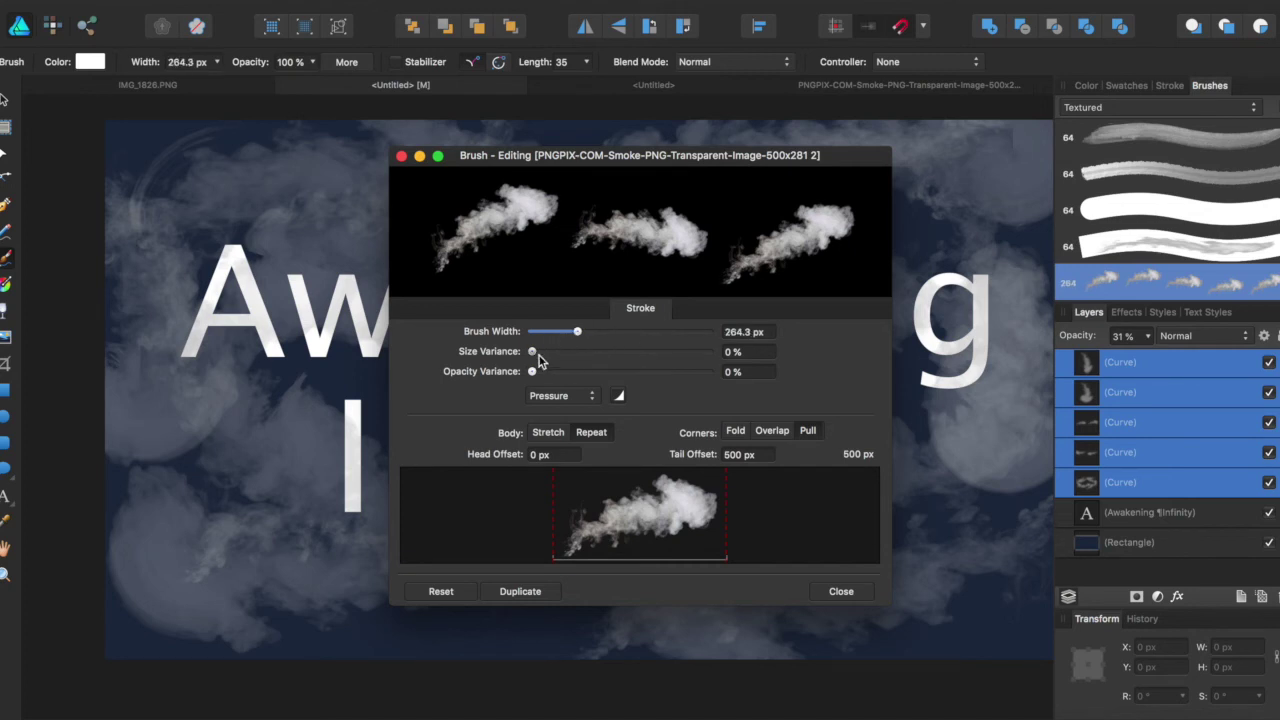
{"action": "mouse_move", "coordinate": [532, 351]}
{"action": "left_mouse_down"}
{"action": "mouse_move", "coordinate": [611, 358]}
{"action": "mouse_move", "coordinate": [643, 380]}
{"action": "mouse_move", "coordinate": [528, 371]}
{"action": "mouse_move", "coordinate": [614, 372]}
{"action": "mouse_move", "coordinate": [623, 392]}
{"action": "mouse_move", "coordinate": [510, 395]}
{"action": "left_mouse_up"}
Set the smoke brush's body to Repeat and its corners to Pull
{"action": "left_click", "coordinate": [546, 437]}
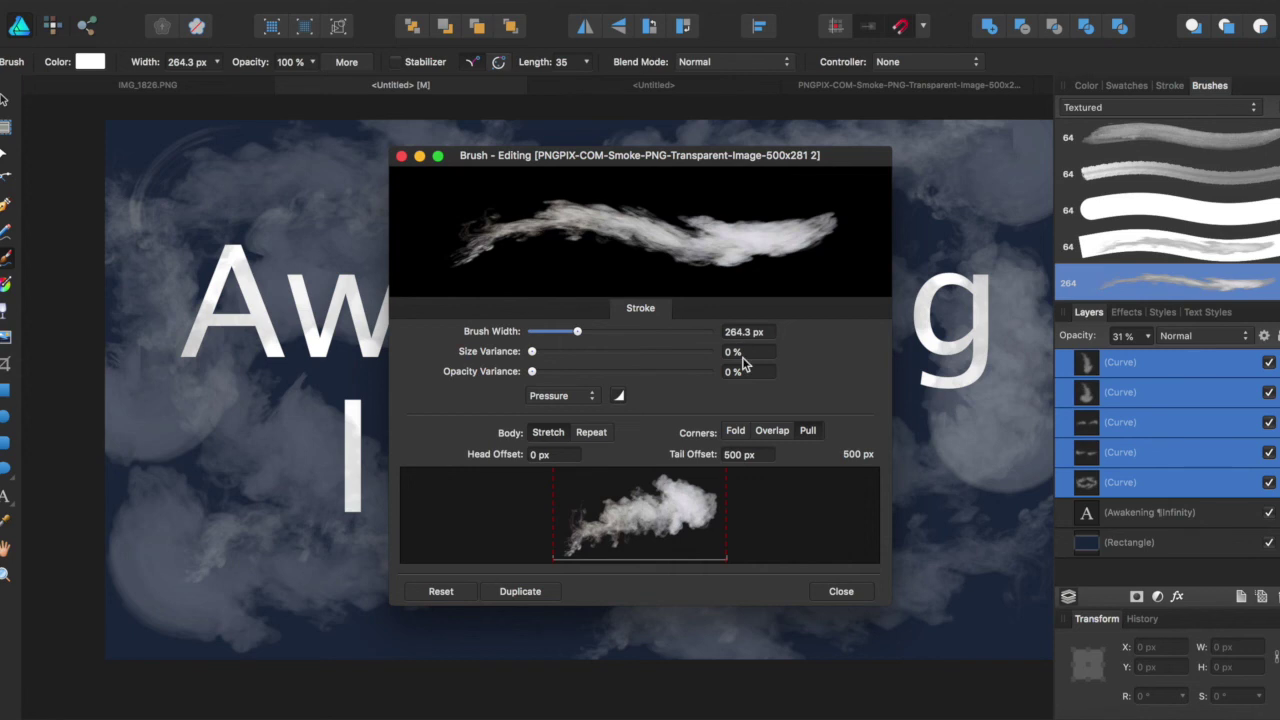
{"action": "left_click", "coordinate": [592, 432]}
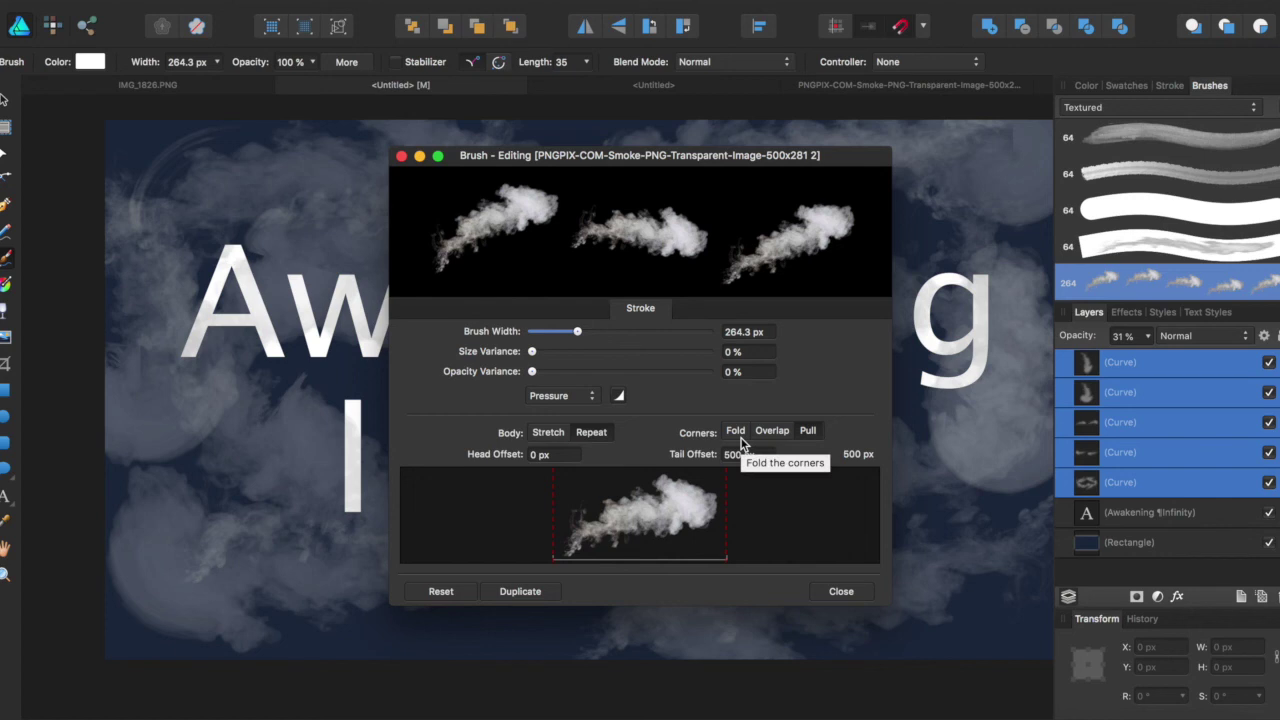
{"action": "left_click", "coordinate": [806, 431]}
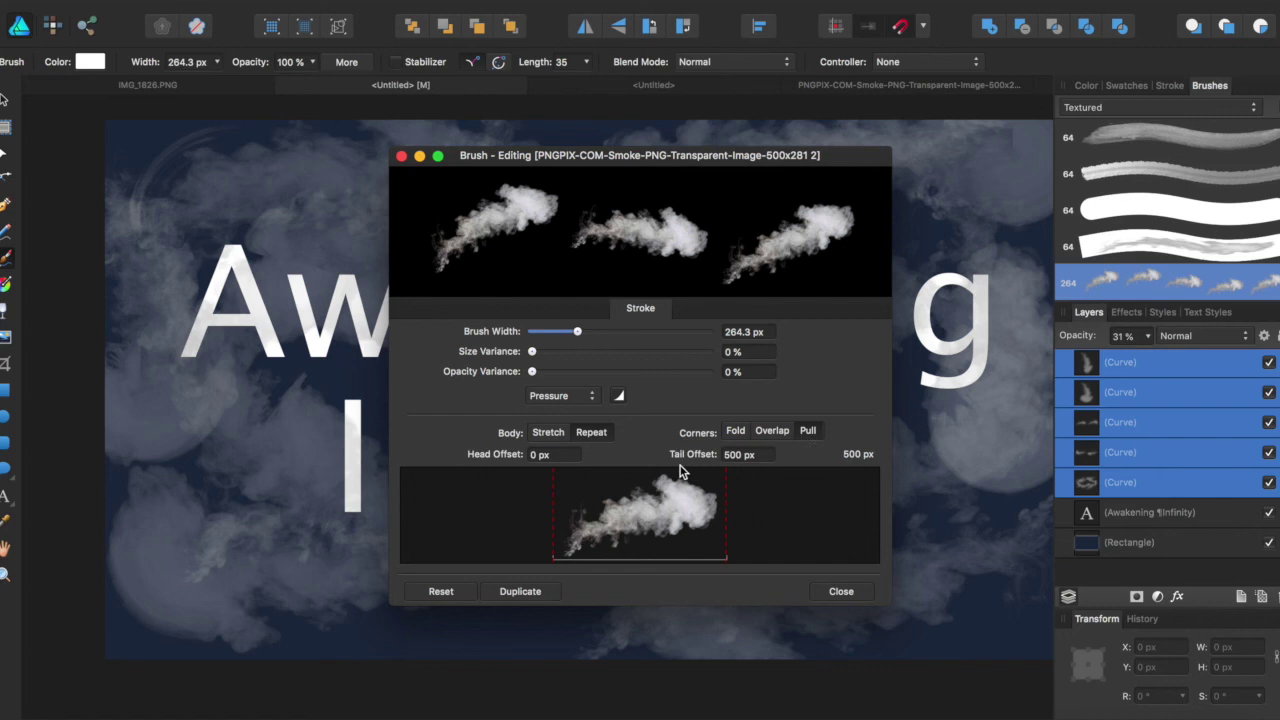
Close the Brush Editing dialog to return to the poster
{"action": "left_click", "coordinate": [849, 614]}
{"action": "left_click", "coordinate": [842, 591]}
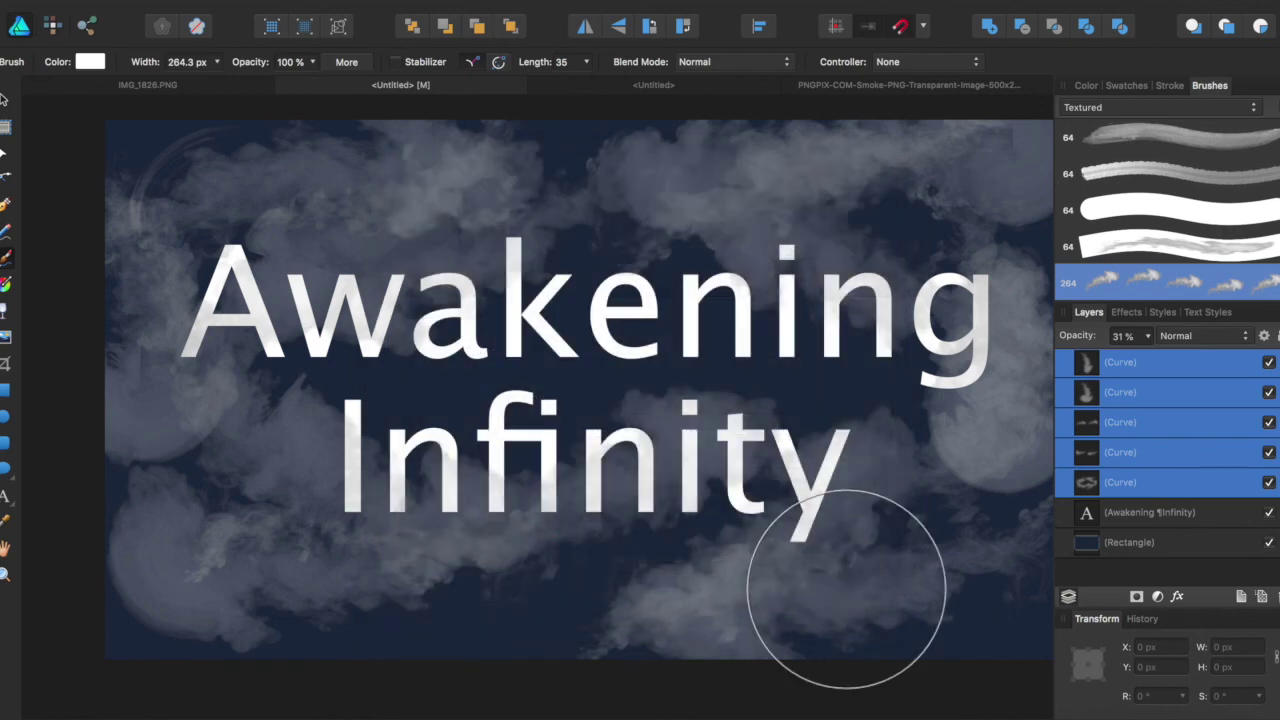